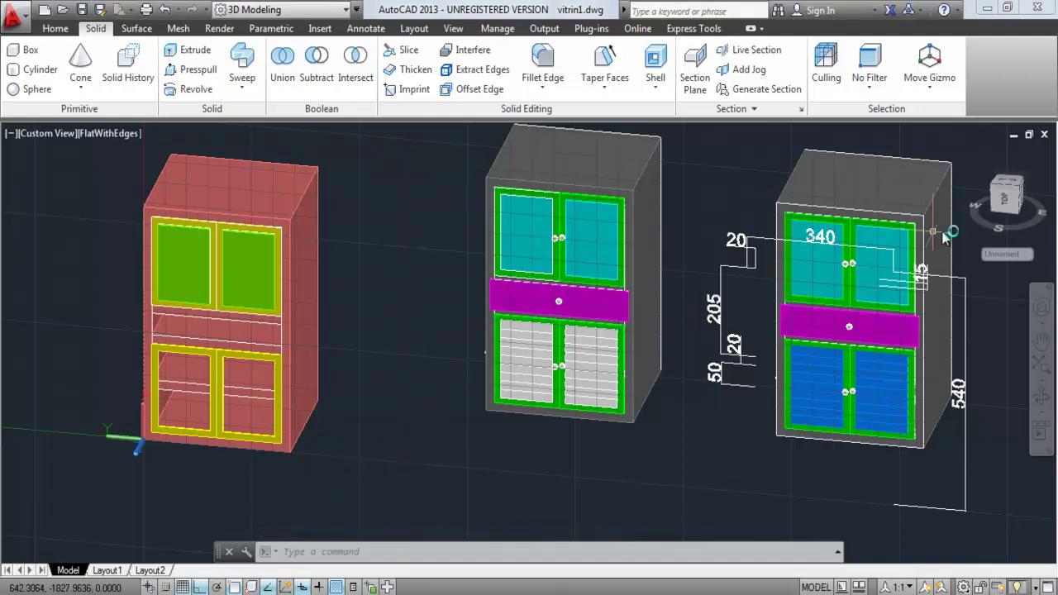
# Step: Switch to the Front view and zoom in on the left cabinet's empty drawer opening
pyautogui.click(1017, 210)
pyautogui.scroll(3, 438, 362)
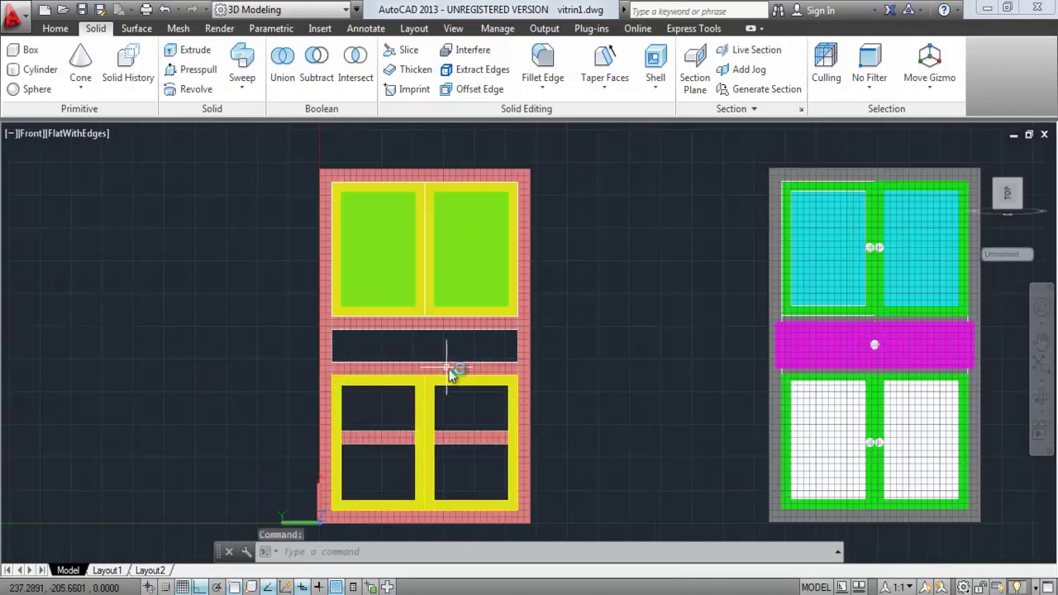
pyautogui.scroll(3, 463, 364)
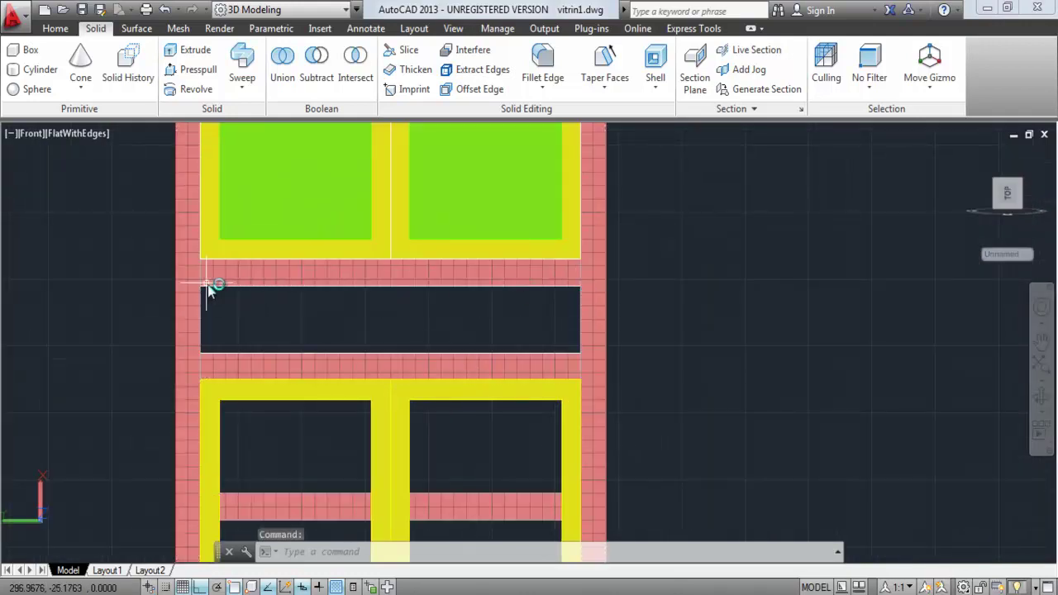
# Step: Draw a rectangle spanning the drawer opening's two opposite corners
pyautogui.moveTo(454, 359); pyautogui.dragTo(577, 348, button='middle')
pyautogui.write('c')
pyautogui.press('Return')
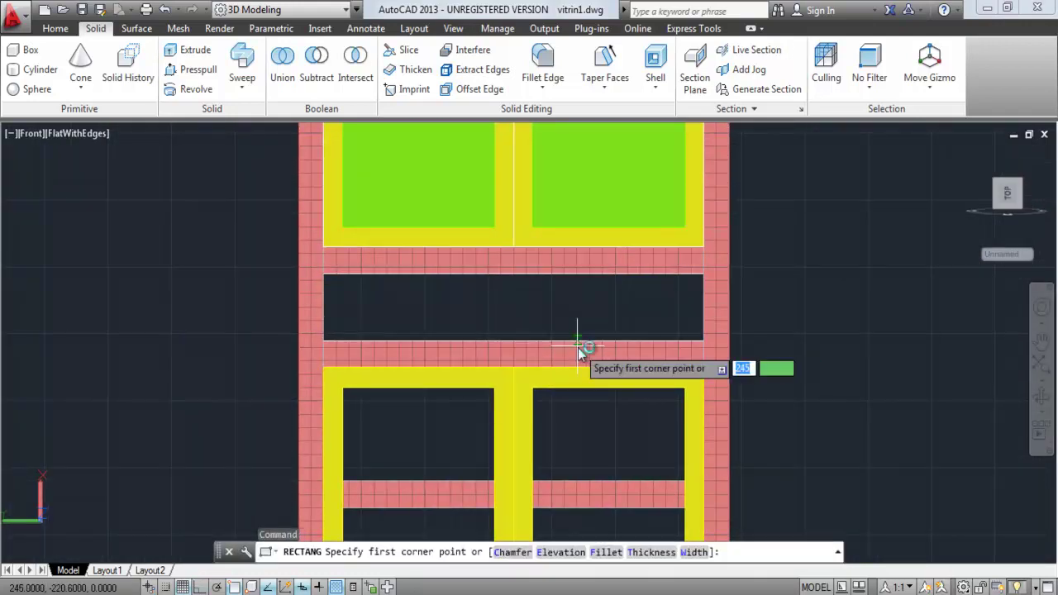
pyautogui.click(324, 274)
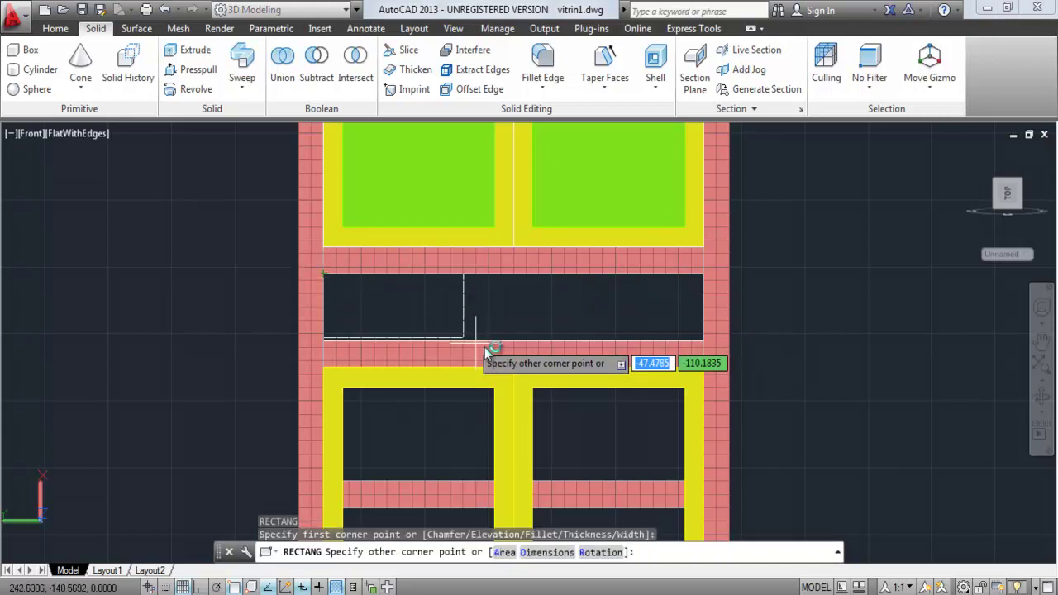
pyautogui.click(704, 341)
pyautogui.press('Return')
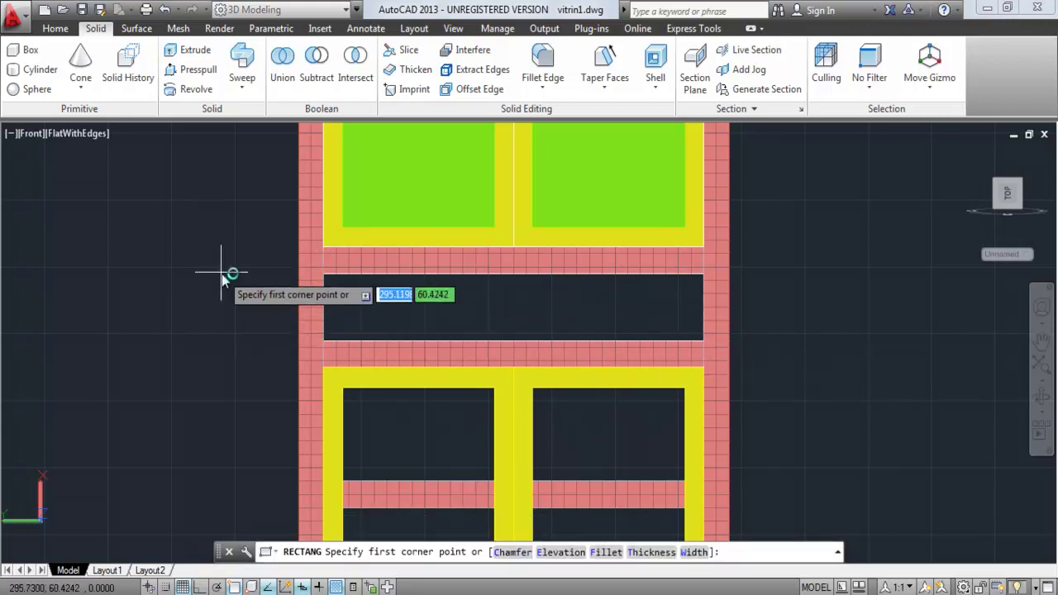
pyautogui.press('Escape')
# Step: Move the new rectangle into open space left of the cabinet
pyautogui.click(255, 266)
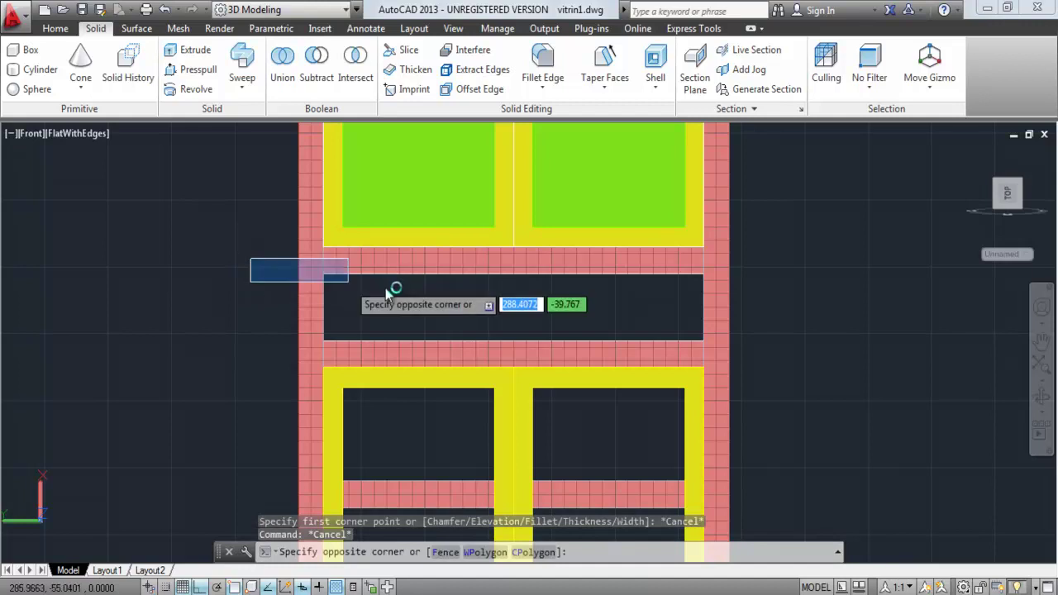
pyautogui.click(756, 359)
pyautogui.write('mov')
pyautogui.press('Return')
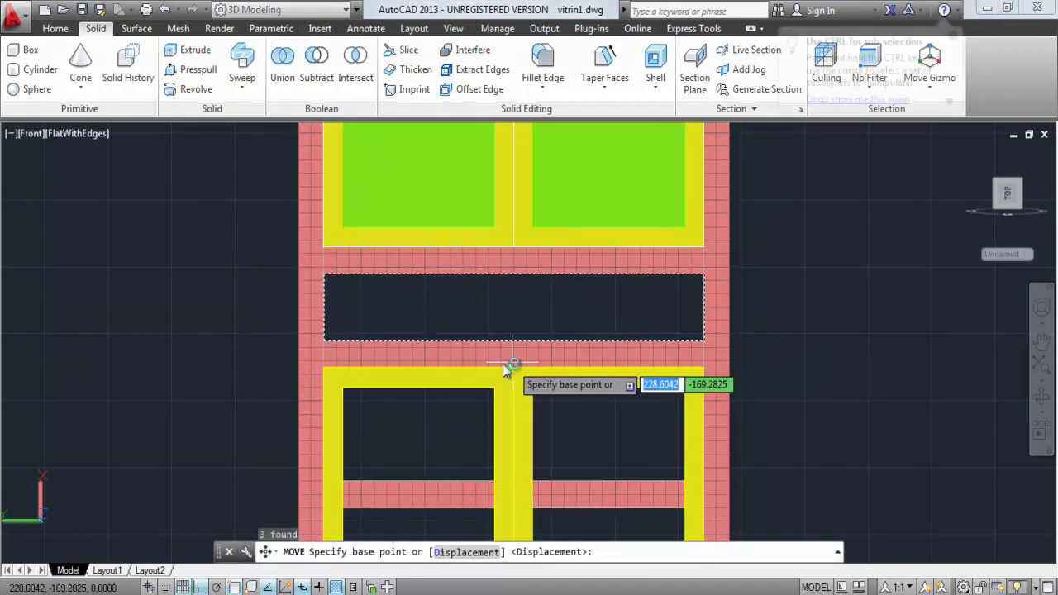
pyautogui.click(468, 341)
pyautogui.scroll(-3, 322, 323)
pyautogui.moveTo(260, 338); pyautogui.dragTo(421, 337, button='middle')
pyautogui.click(422, 337)
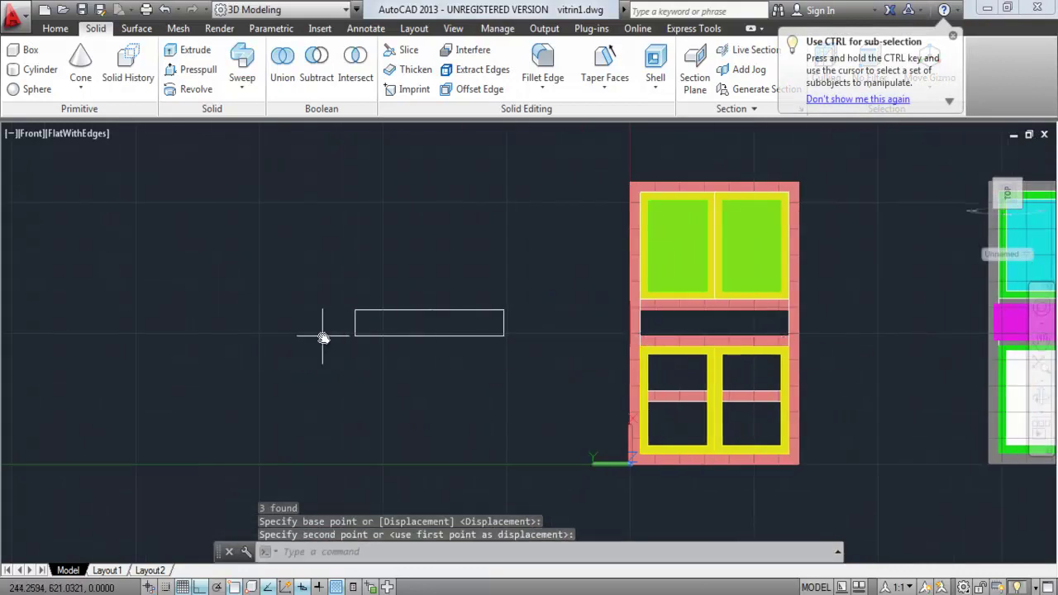
pyautogui.press('Escape')
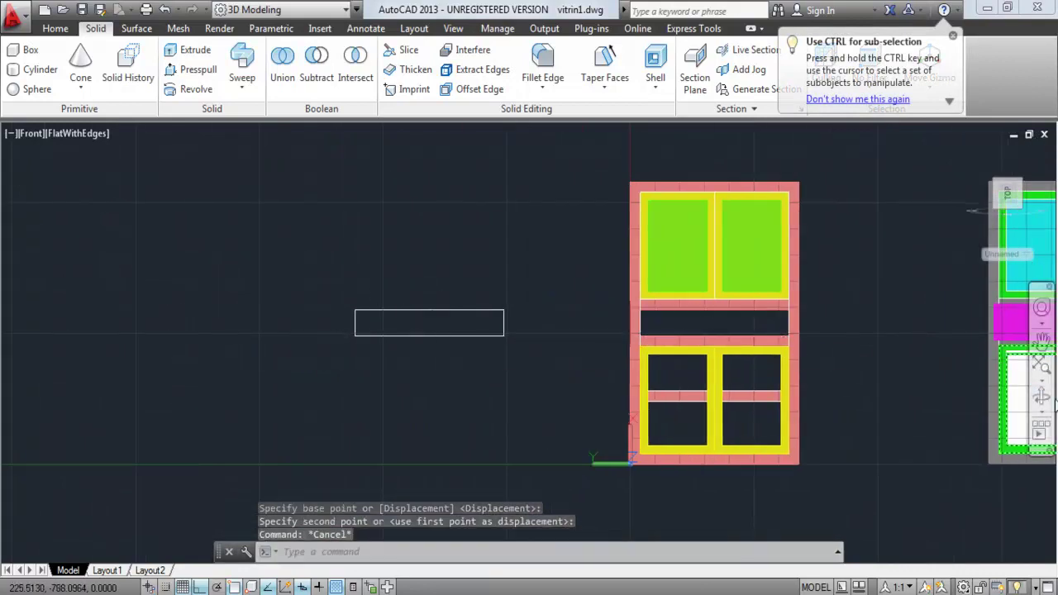
# Step: Orbit the model into a 3D view and abandon an extrude attempt on the rectangle
pyautogui.click(1043, 399)
pyautogui.moveTo(578, 367); pyautogui.dragTo(541, 416)
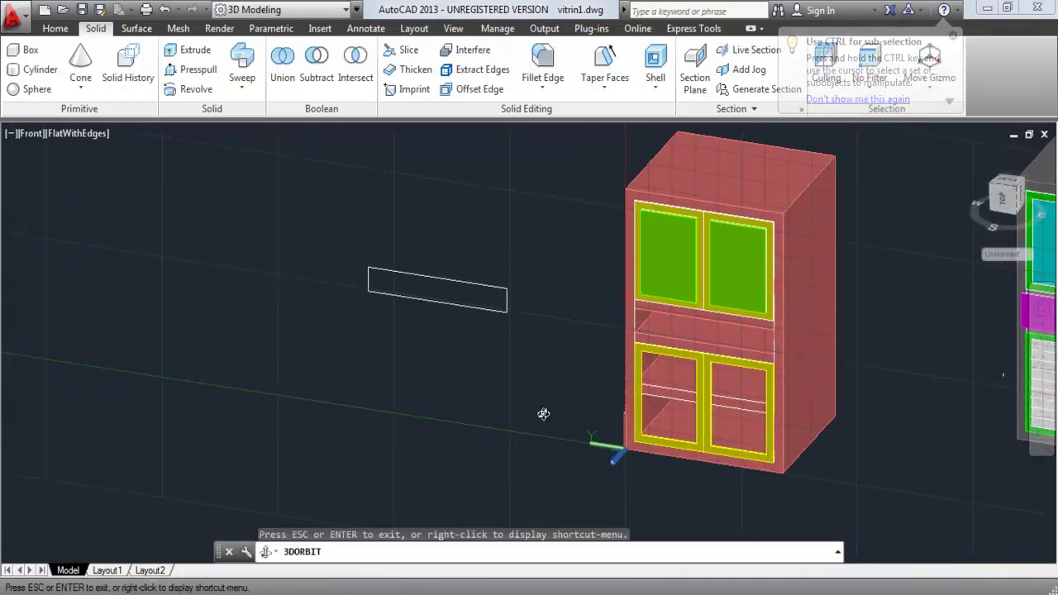
pyautogui.press('Escape')
pyautogui.click(189, 50)
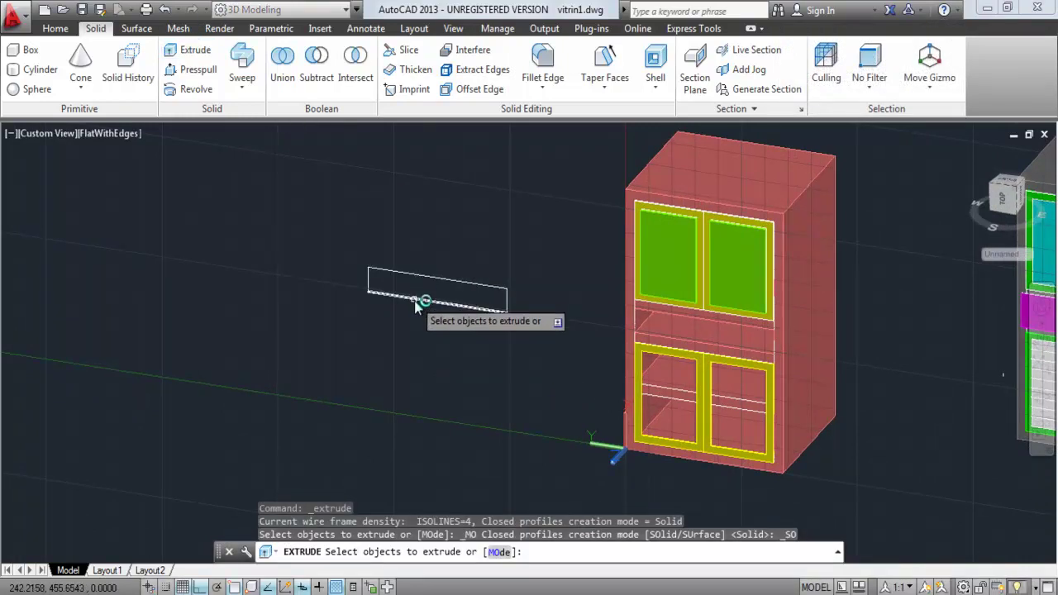
pyautogui.click(422, 301)
pyautogui.press('Escape')
pyautogui.press('Escape')
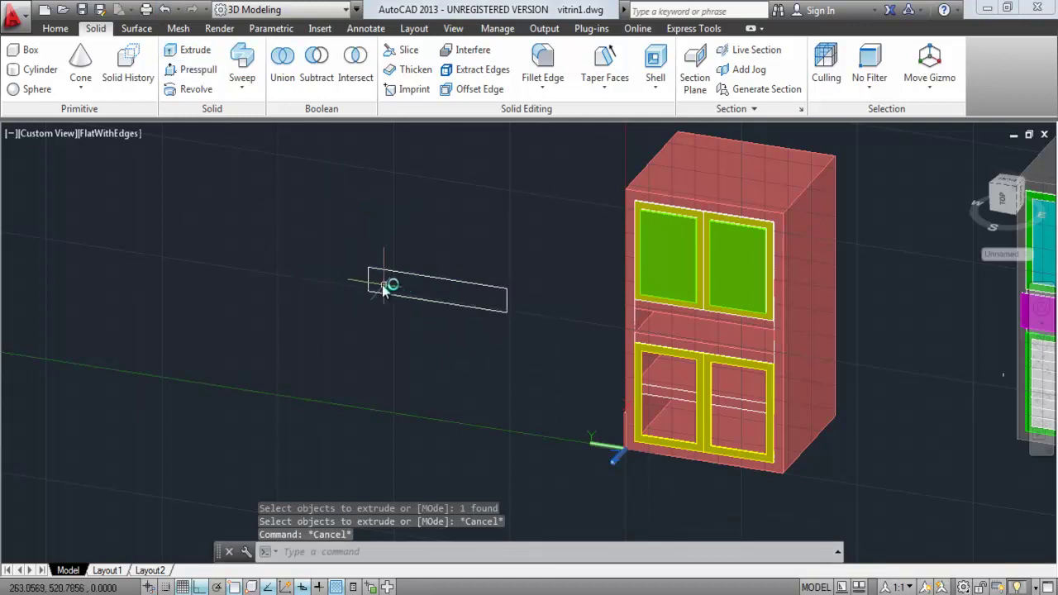
pyautogui.click(370, 281)
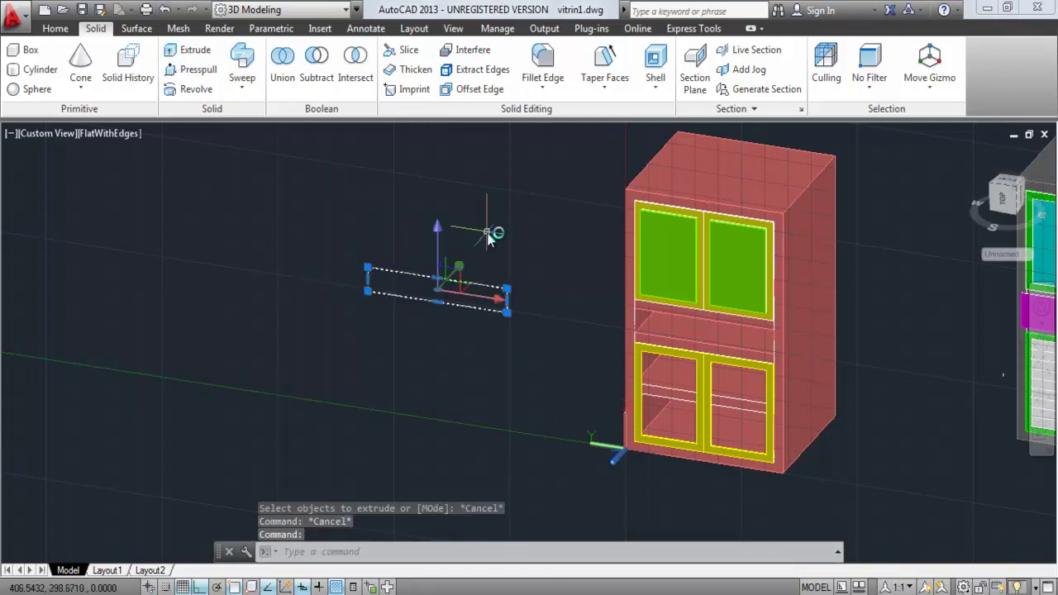
pyautogui.press('Escape')
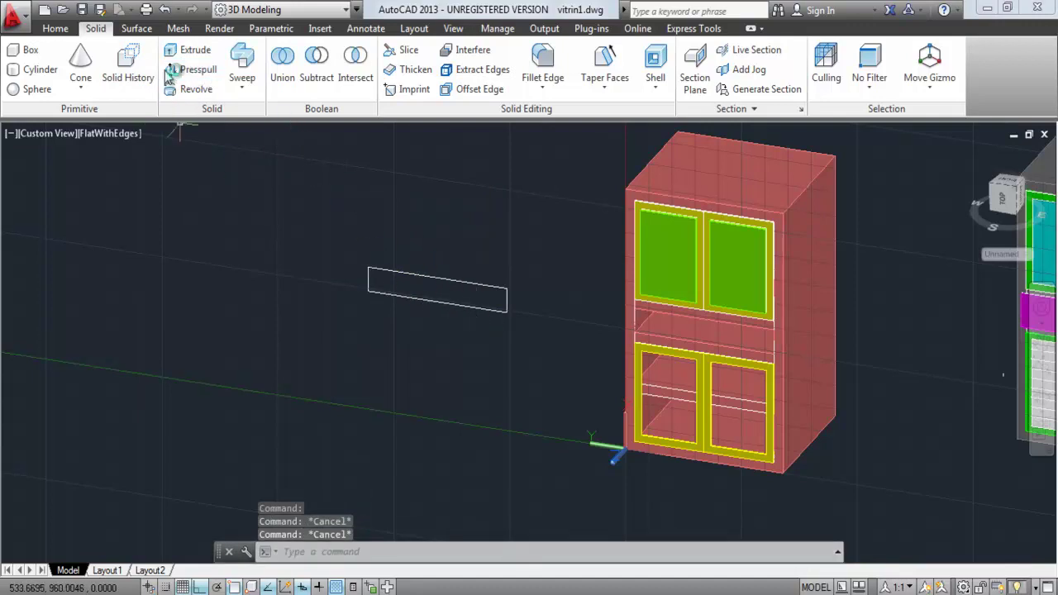
# Step: Press-pull the rectangle 300 units into a solid box
pyautogui.click(171, 71)
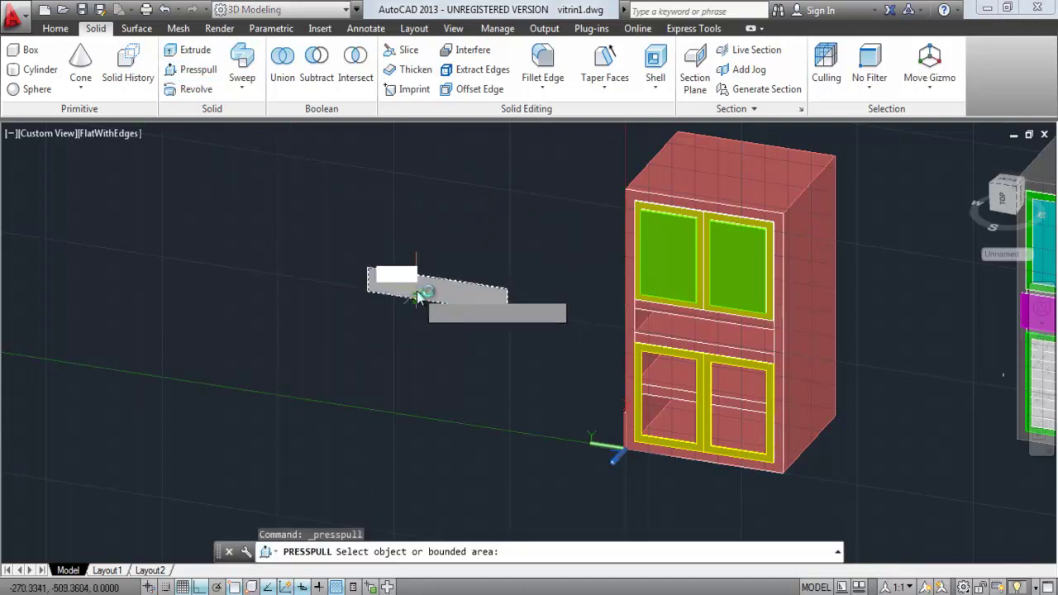
pyautogui.click(420, 297)
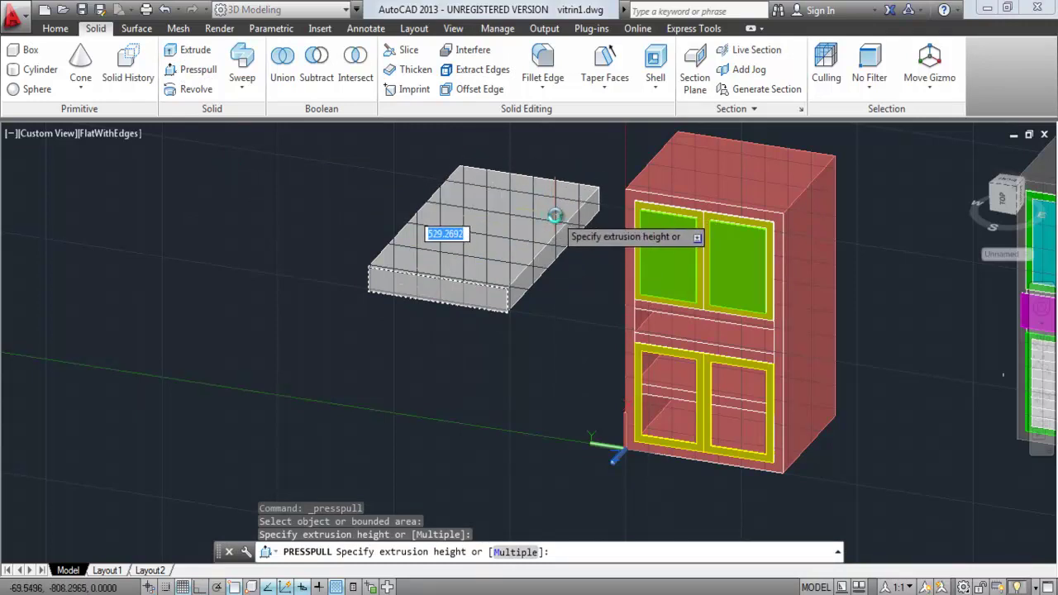
pyautogui.press('Return')
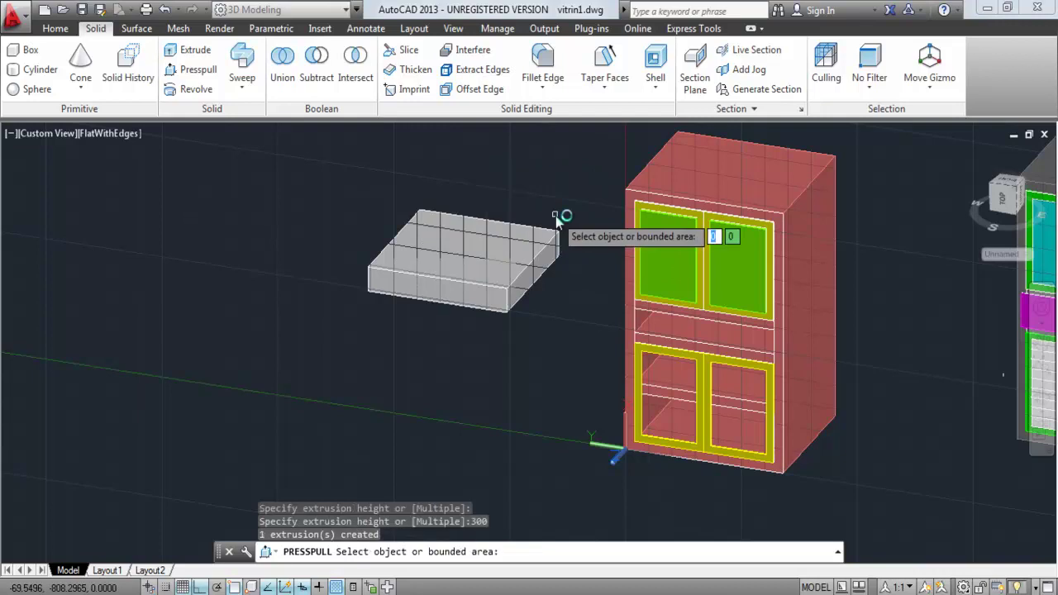
pyautogui.press('Return')
pyautogui.scroll(2, 520, 245)
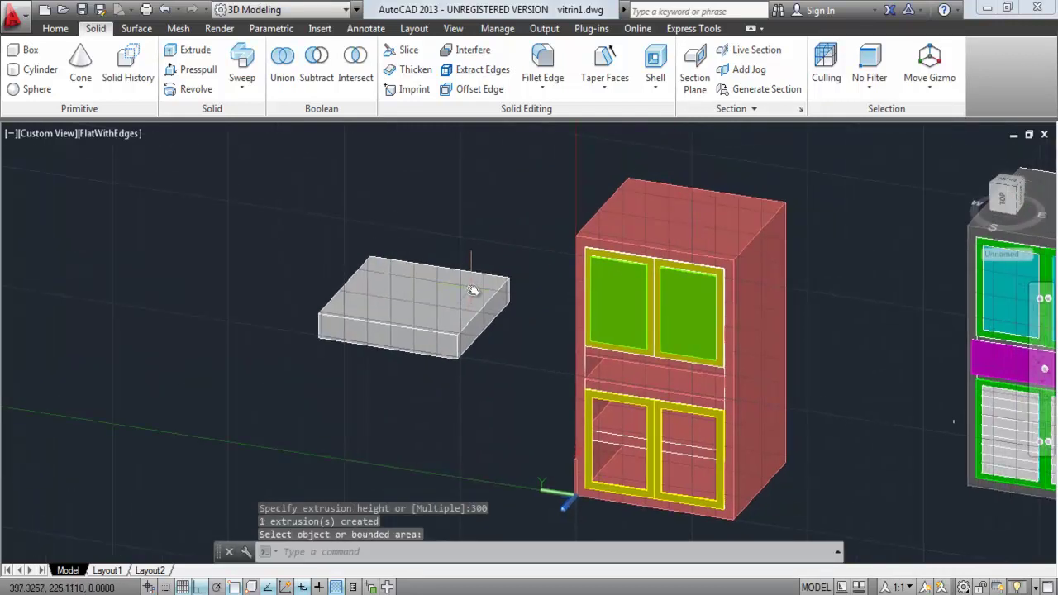
pyautogui.scroll(3, 405, 292)
pyautogui.scroll(-1, 477, 285)
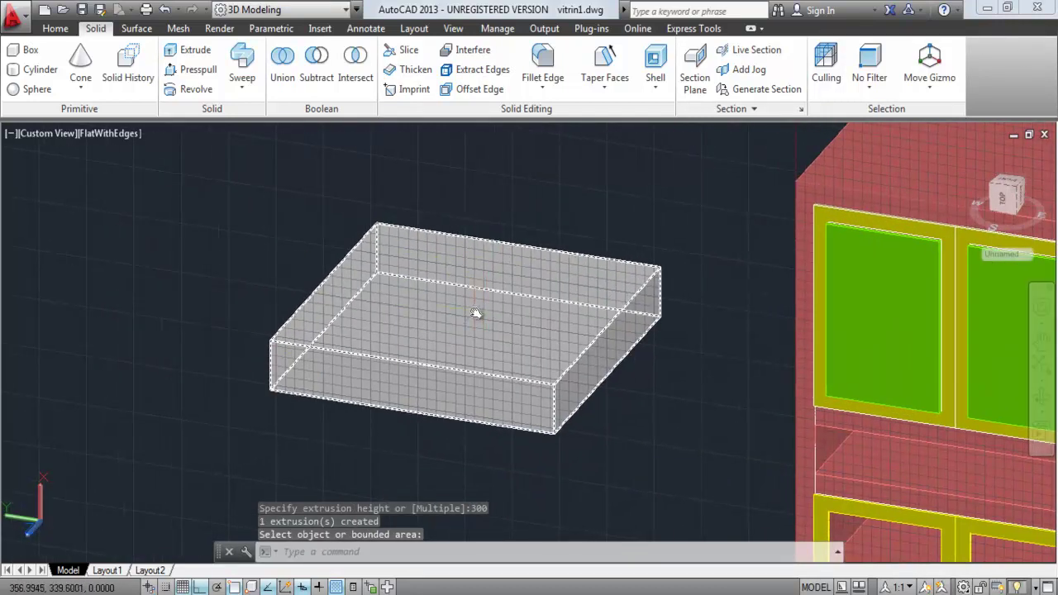
# Step: Begin shelling the box with its top face removed, then cancel
pyautogui.click(655, 70)
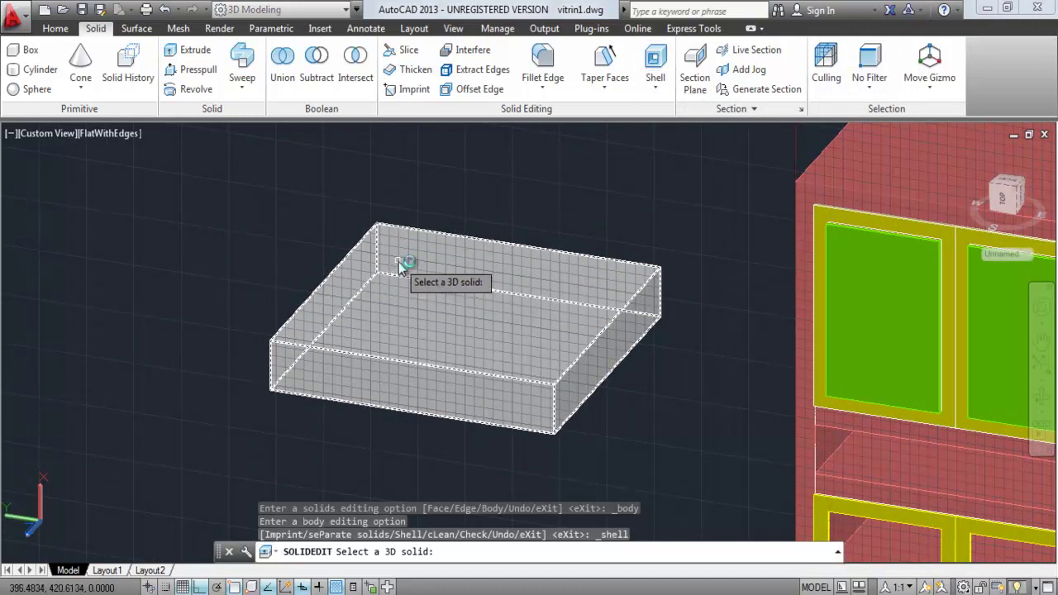
pyautogui.click(400, 265)
pyautogui.click(416, 268)
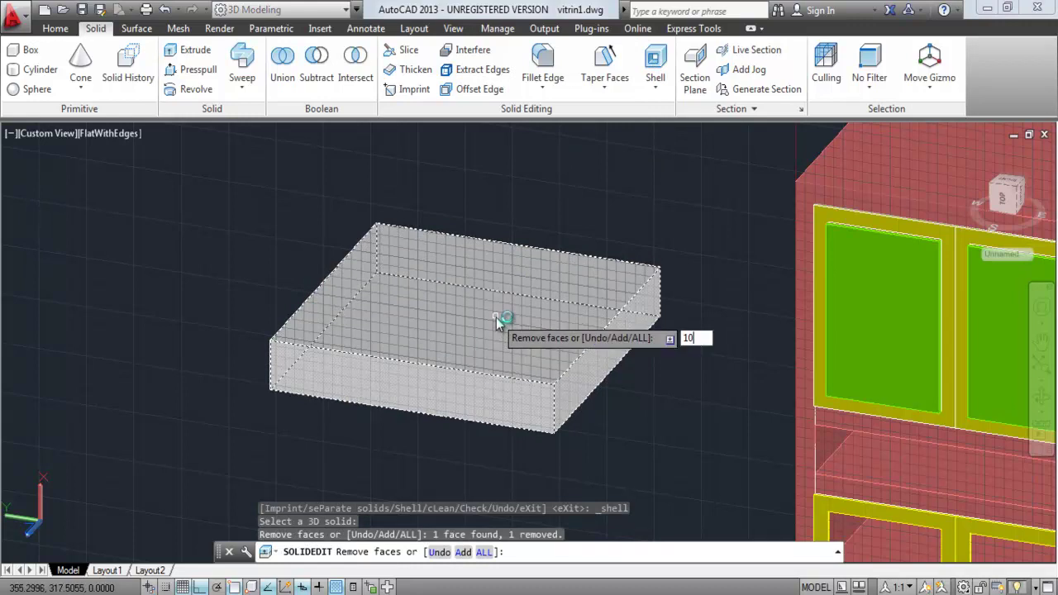
pyautogui.press('Return')
pyautogui.press('Return')
pyautogui.moveTo(368, 266); pyautogui.dragTo(385, 253, button='middle')
pyautogui.press('Escape')
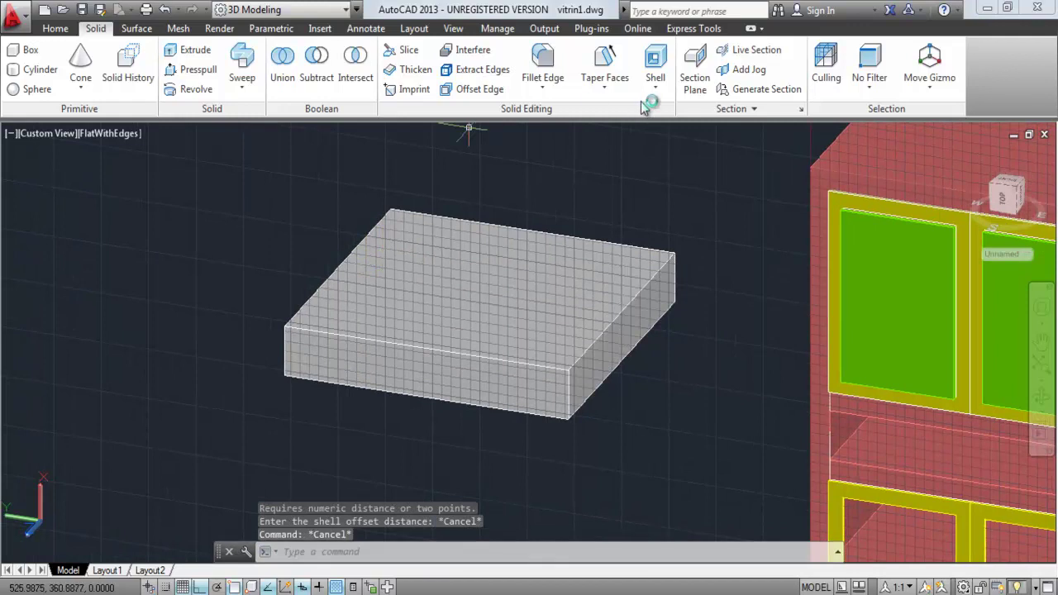
# Step: Shell the box with the top face removed and 10-unit walls, then exit SOLIDEDIT
pyautogui.click(655, 64)
pyautogui.click(418, 285)
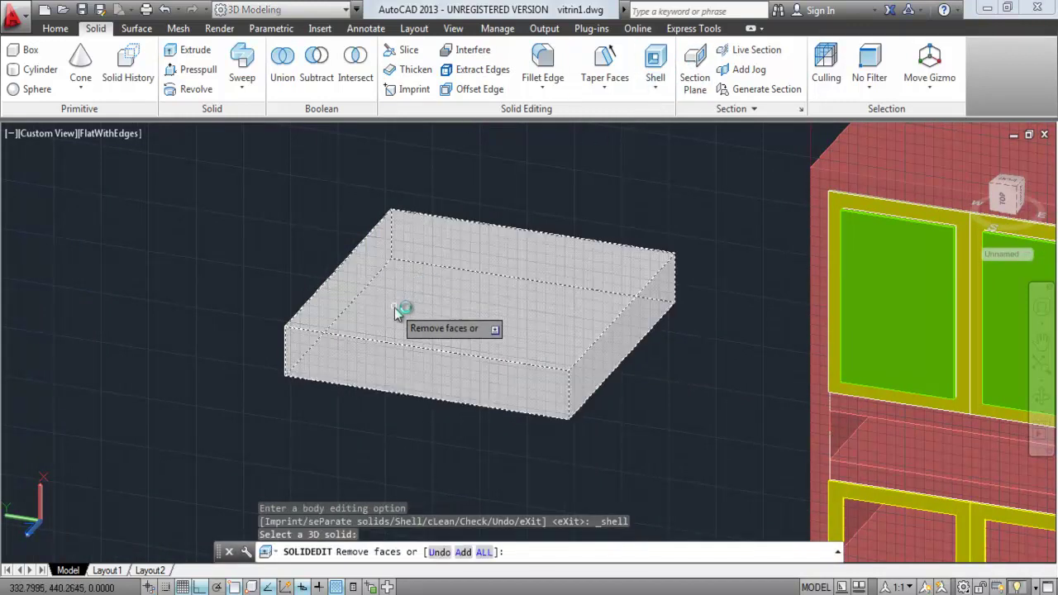
pyautogui.click(423, 285)
pyautogui.press('Return')
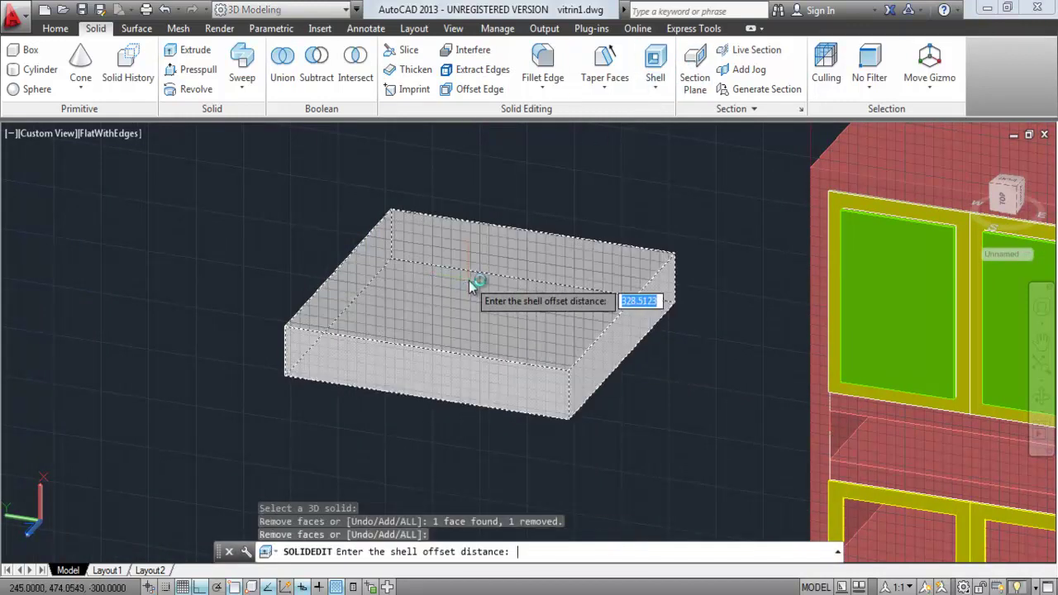
pyautogui.press('Return')
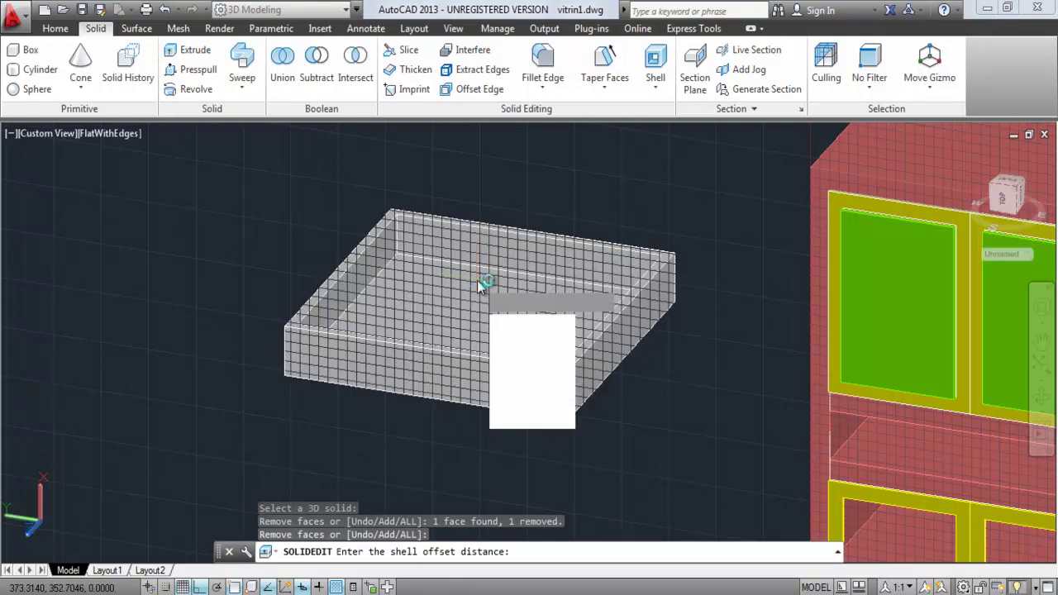
pyautogui.press('Return')
pyautogui.press('Escape')
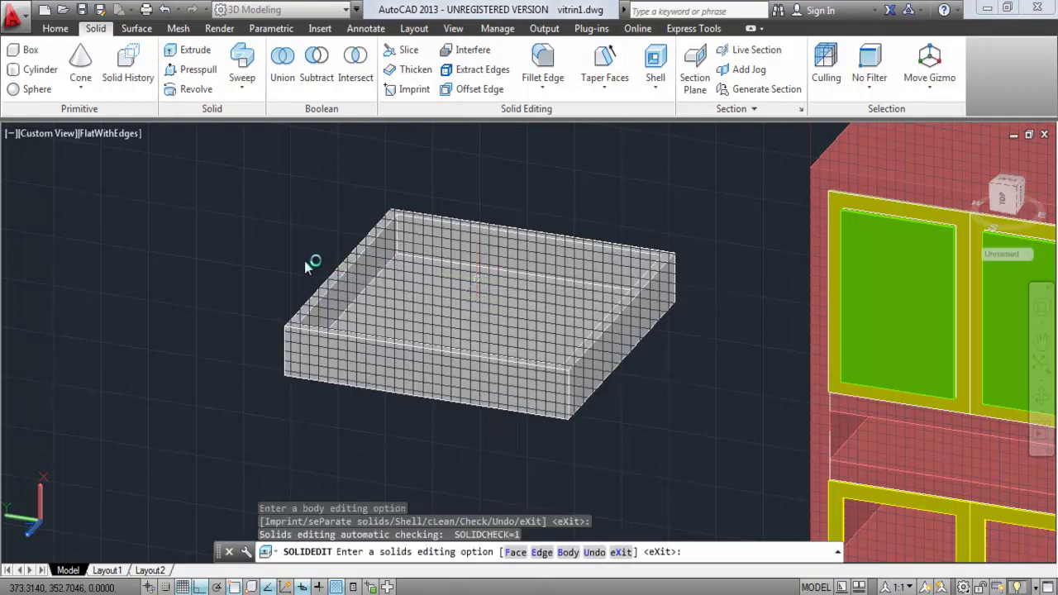
pyautogui.press('Return')
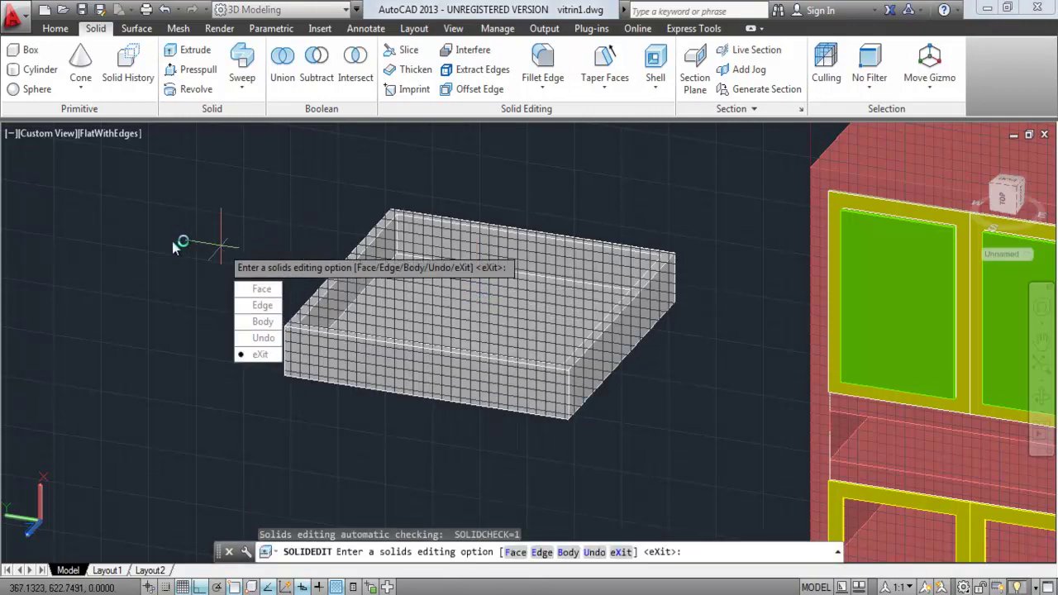
pyautogui.press('Escape')
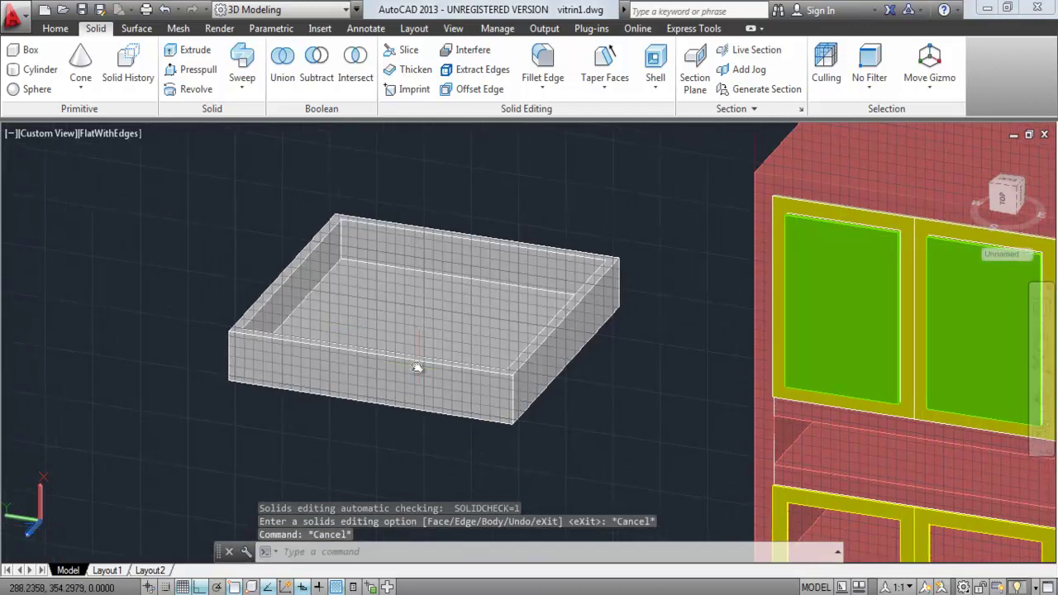
pyautogui.scroll(2, 273, 345)
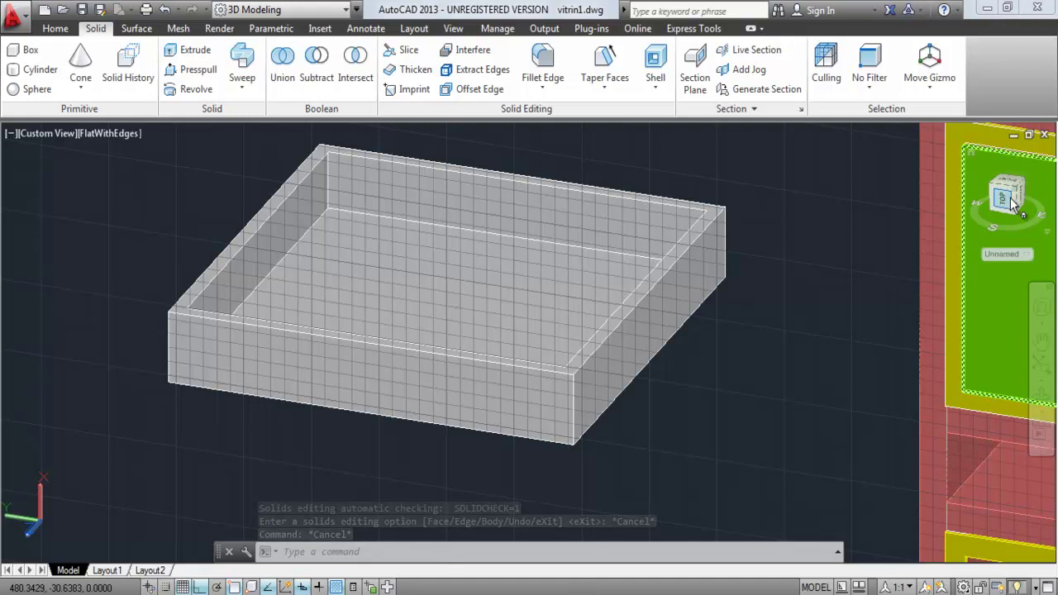
# Step: Switch to the Front view and pan and zoom so the drawer tray fills the screen
pyautogui.click(1015, 206)
pyautogui.scroll(4, 542, 349)
pyautogui.scroll(2, 268, 318)
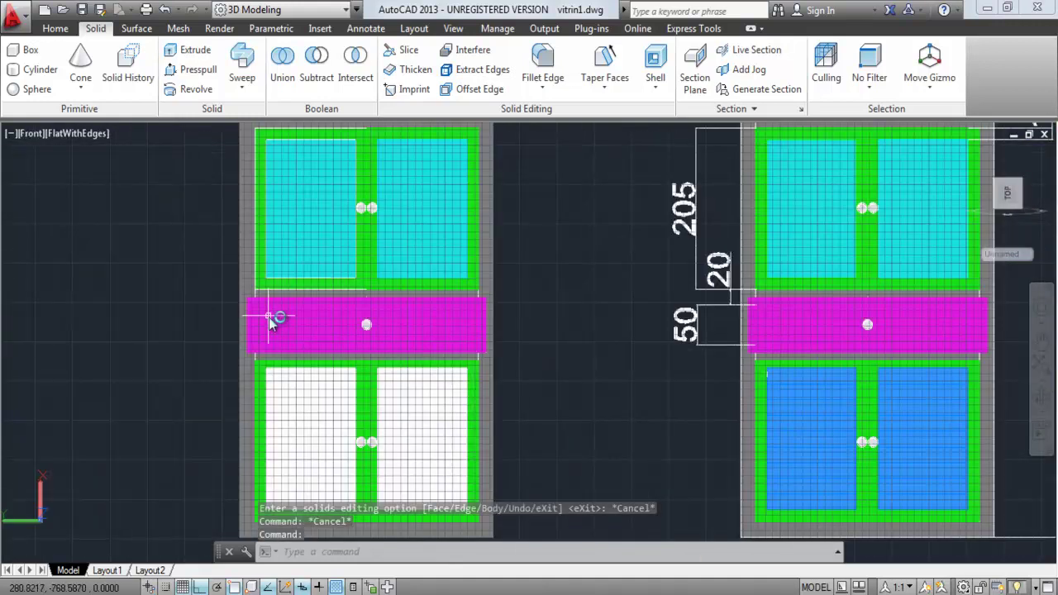
pyautogui.moveTo(101, 327); pyautogui.dragTo(312, 319, button='middle')
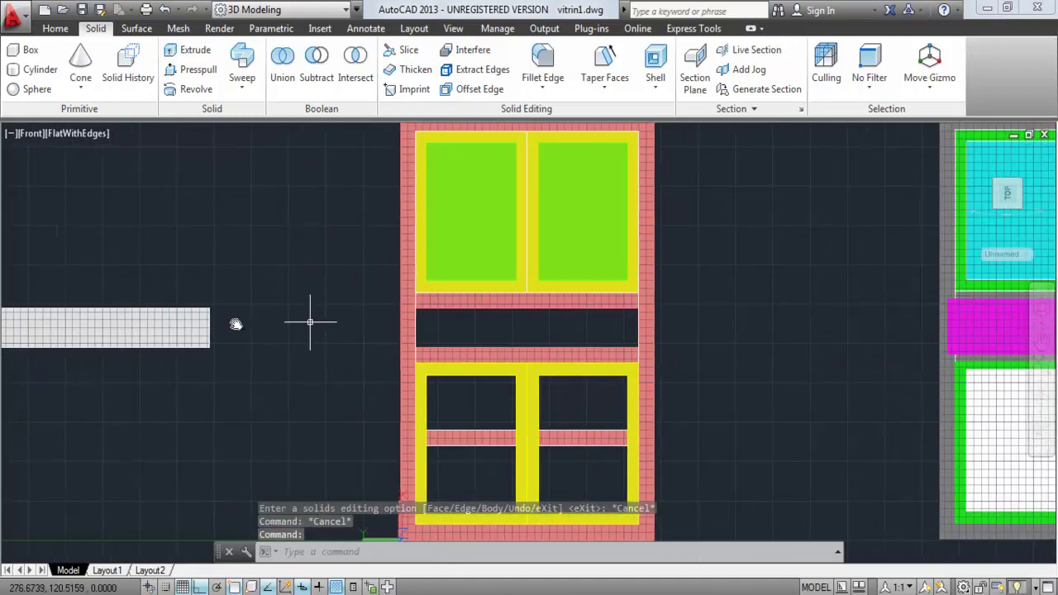
pyautogui.scroll(3, 255, 326)
pyautogui.scroll(3, 273, 328)
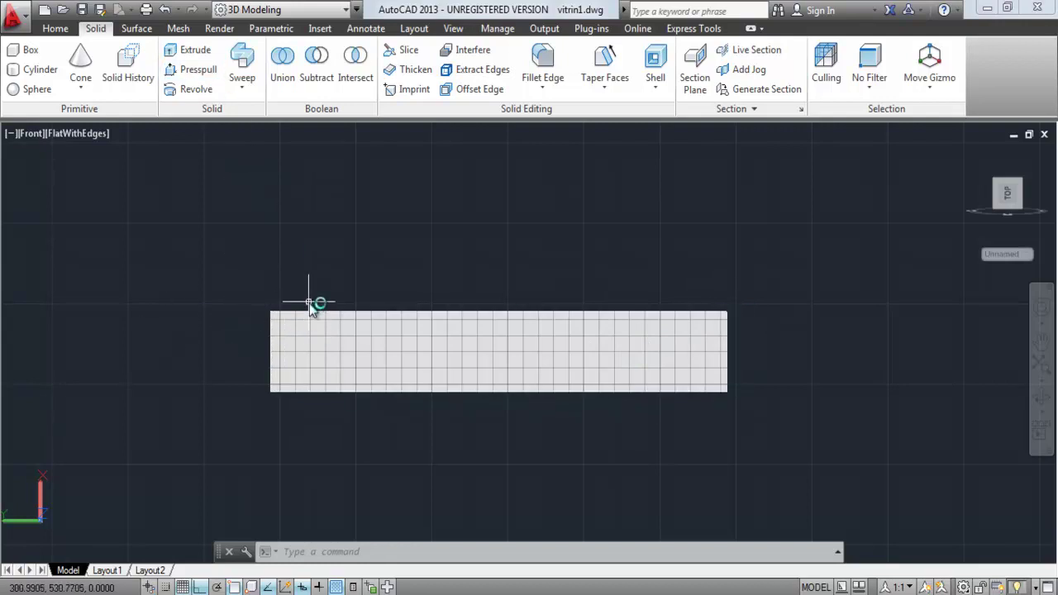
# Step: Trace the drawer front with a rectangle from its top-left to bottom-right corner
pyautogui.write('rec')
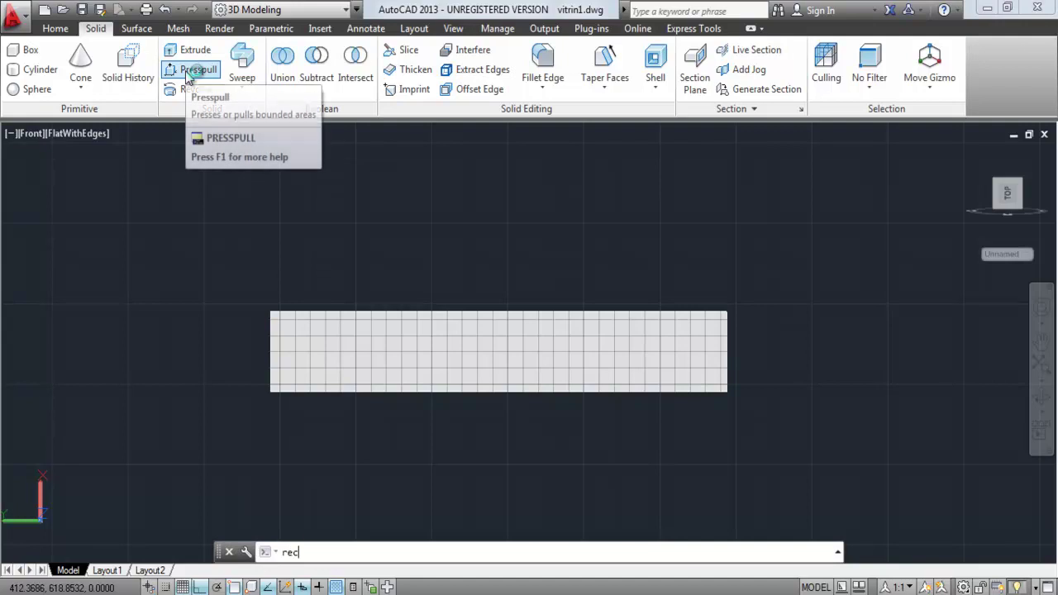
pyautogui.press('Return')
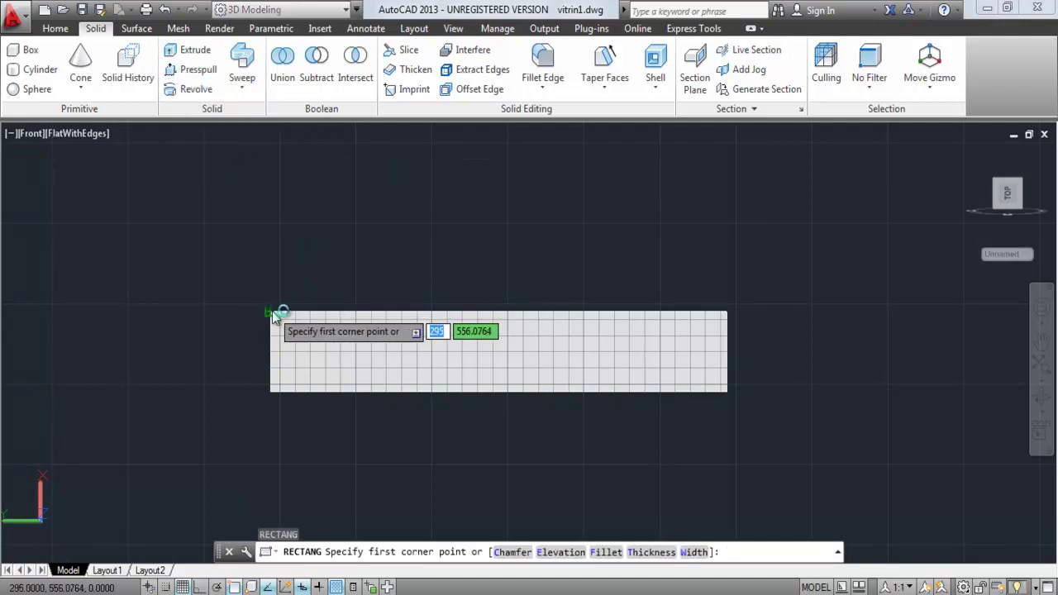
pyautogui.click(274, 315)
pyautogui.click(729, 392)
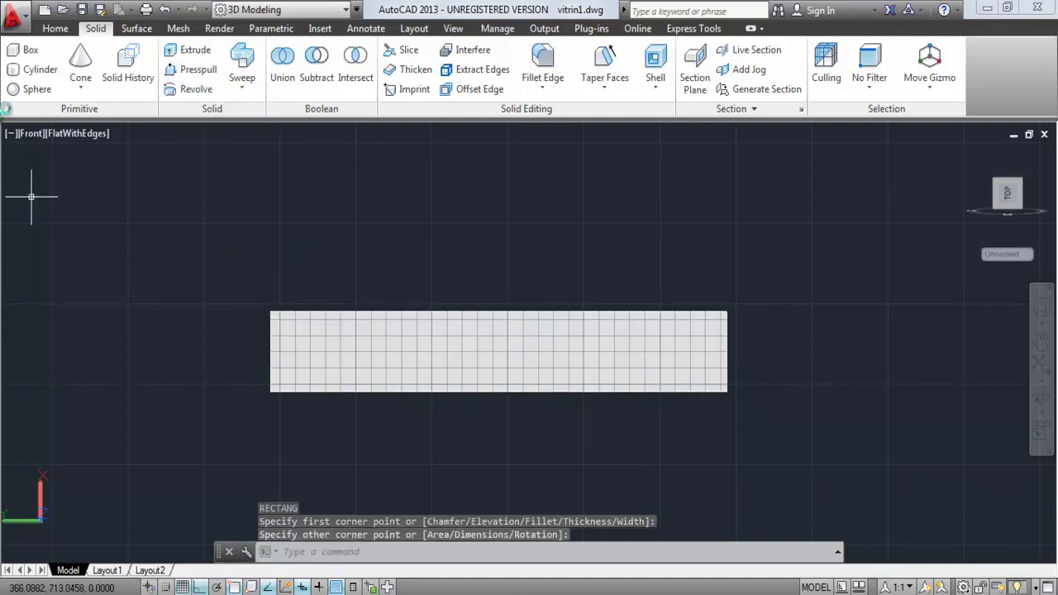
pyautogui.click(128, 70)
# Step: Start the OFFSET command after a false start that repeated RECTANGLE
pyautogui.write('of')
pyautogui.press('Return')
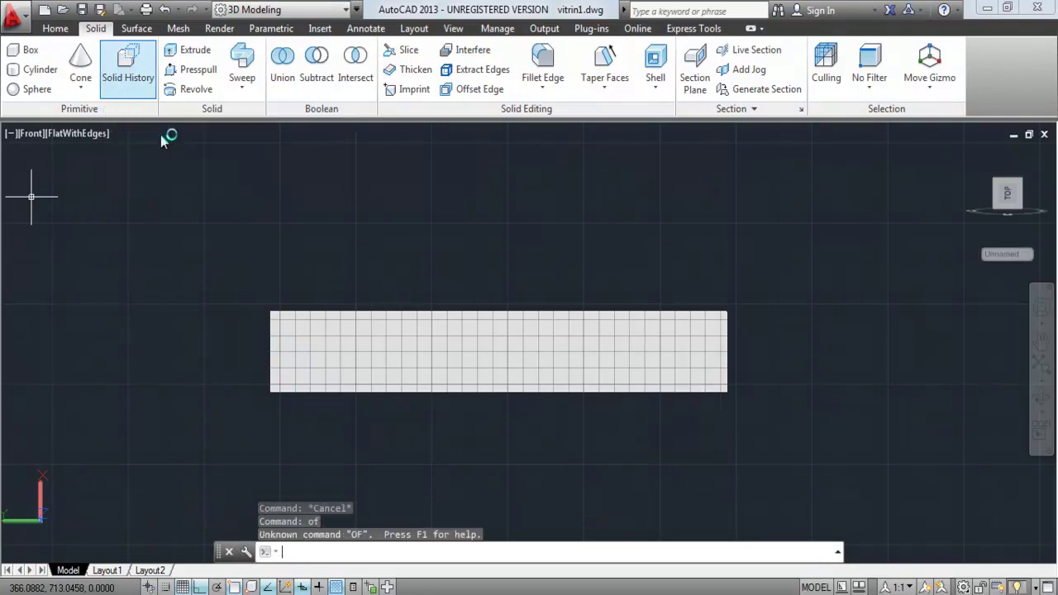
pyautogui.press('Return')
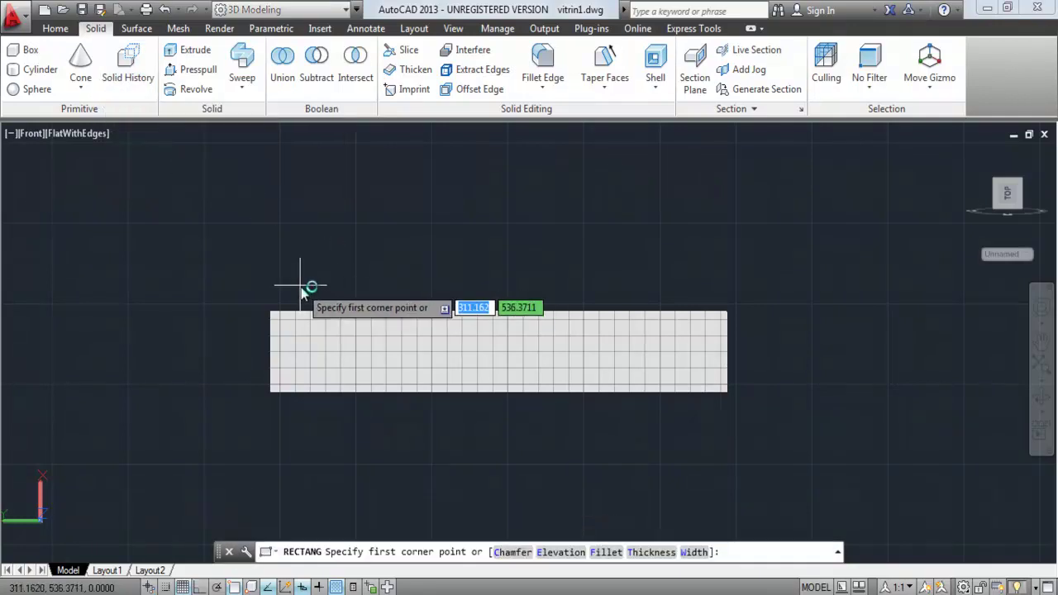
pyautogui.press('Escape')
pyautogui.write('of')
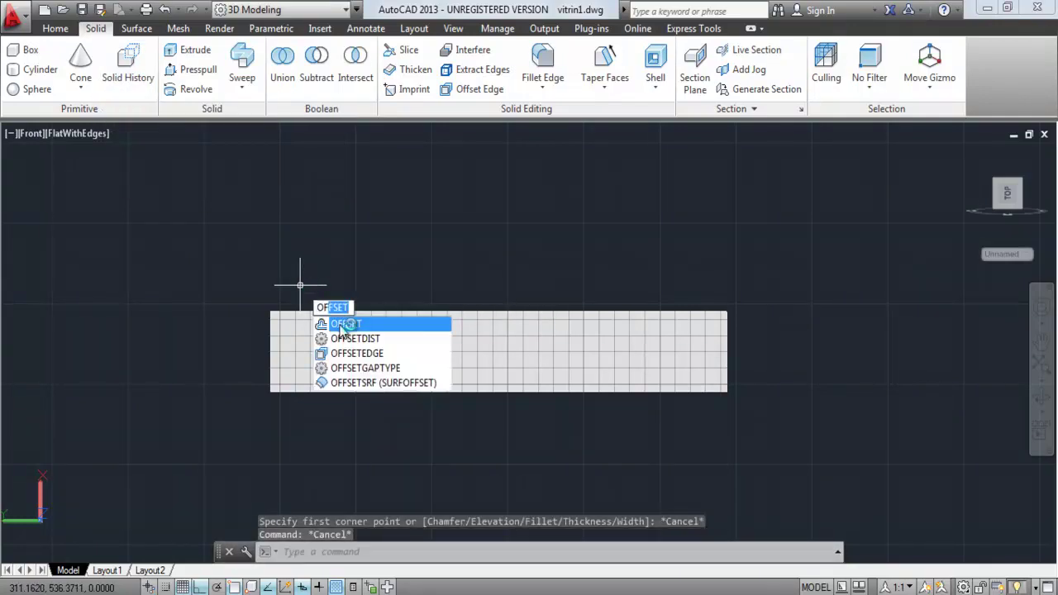
pyautogui.press('Return')
# Step: Set the offset distance to 10 and try offsetting the drawer front, then cancel
pyautogui.write('10')
pyautogui.press('Return')
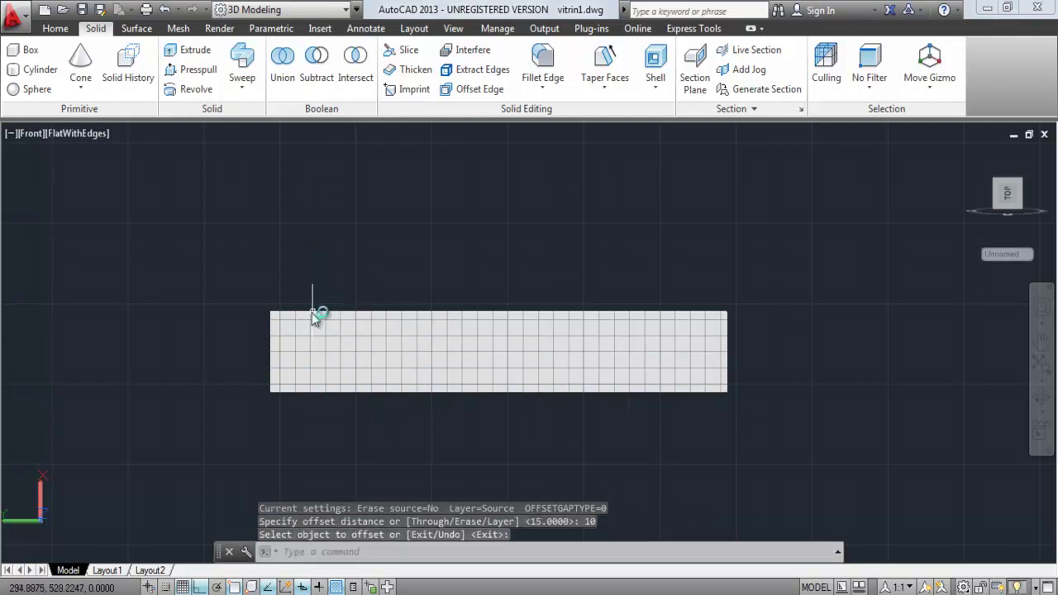
pyautogui.press('Return')
pyautogui.press('Return')
# Step: Draw two 10-unit line segments off the drawer front's top-right corner
pyautogui.press('Return')
pyautogui.click(281, 315)
pyautogui.press('Escape')
pyautogui.write('l')
pyautogui.press('Return')
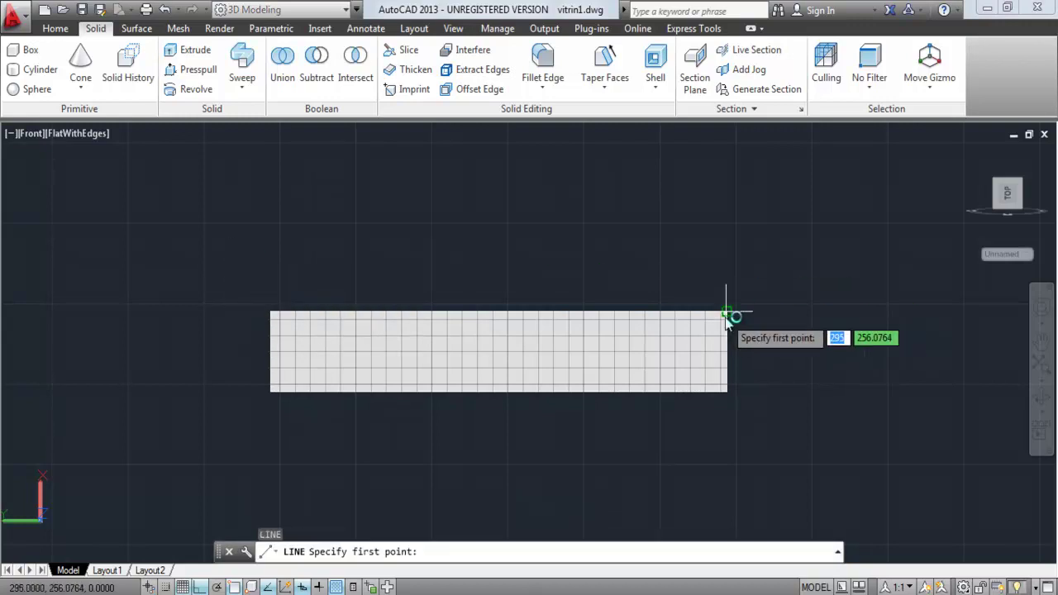
pyautogui.click(727, 311)
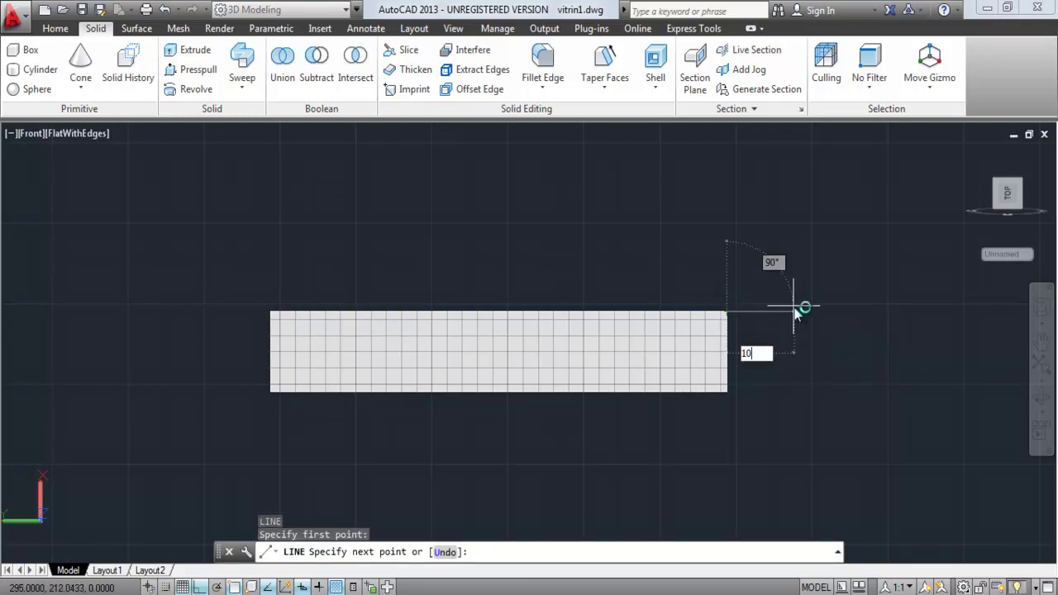
pyautogui.press('Return')
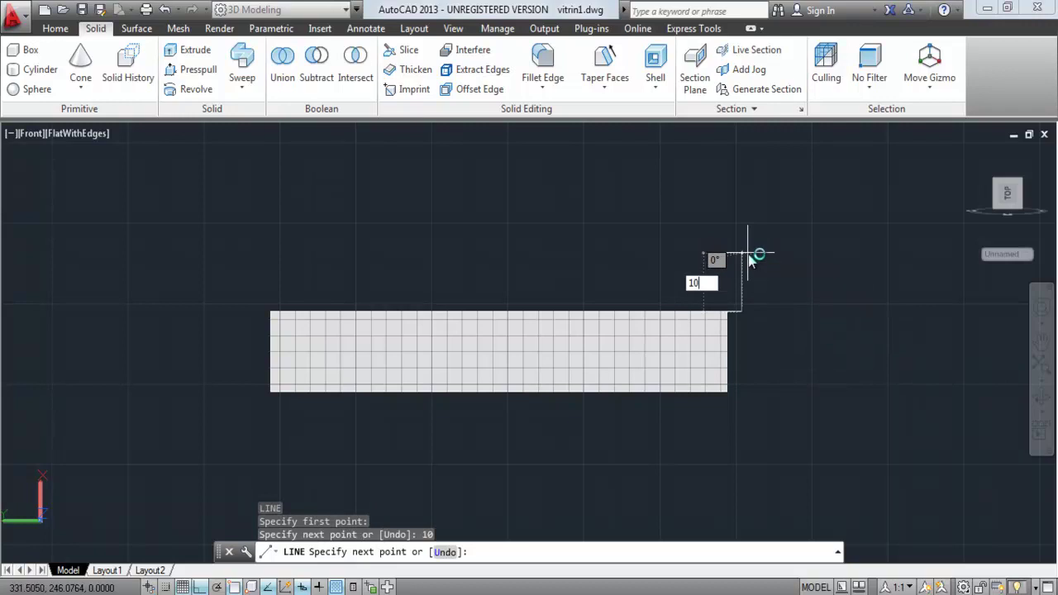
pyautogui.press('Return')
pyautogui.press('Return')
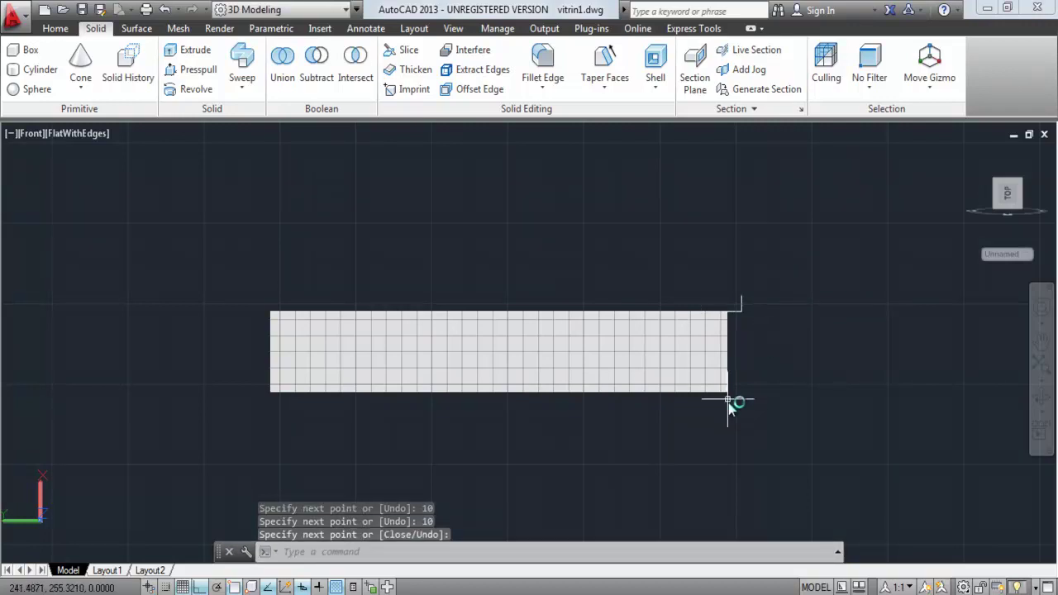
pyautogui.press('Return')
# Step: Outline the front from its bottom-right corner with segments 10, 10, 320 and 70, closing the top
pyautogui.click(728, 392)
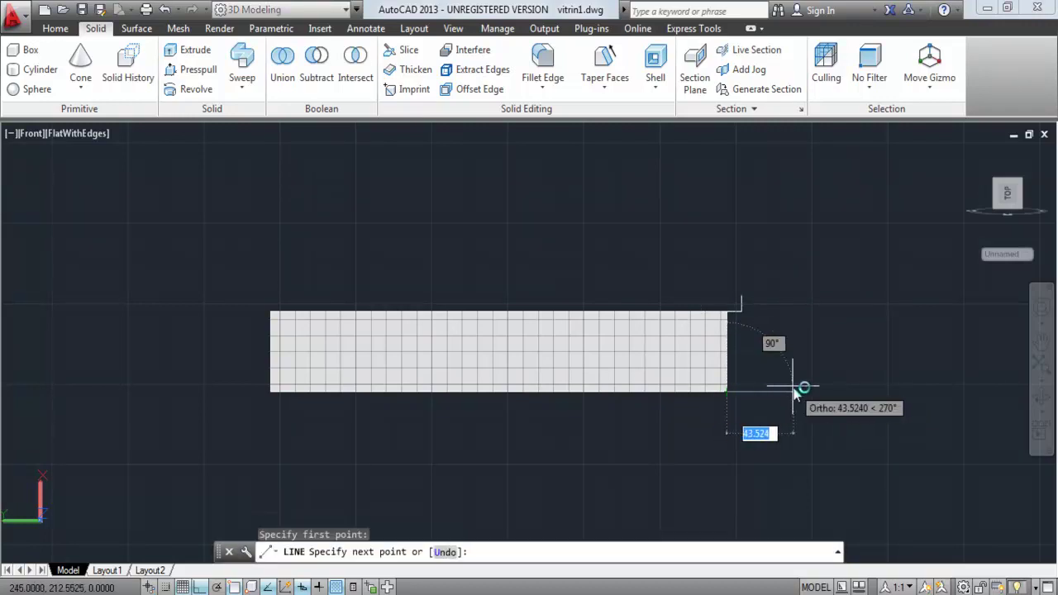
pyautogui.write('10')
pyautogui.press('Return')
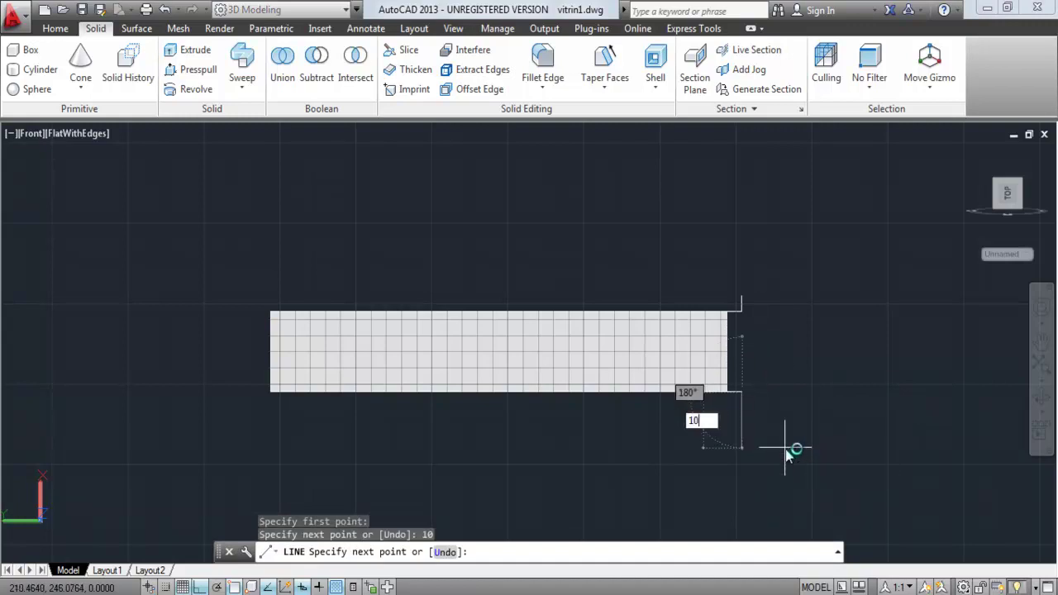
pyautogui.press('Return')
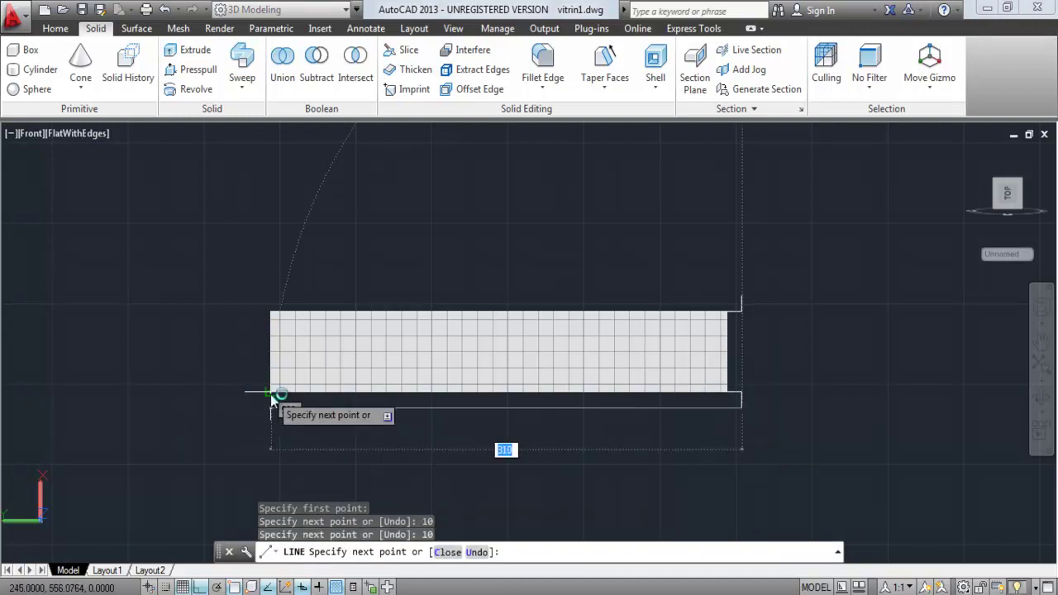
pyautogui.write('3')
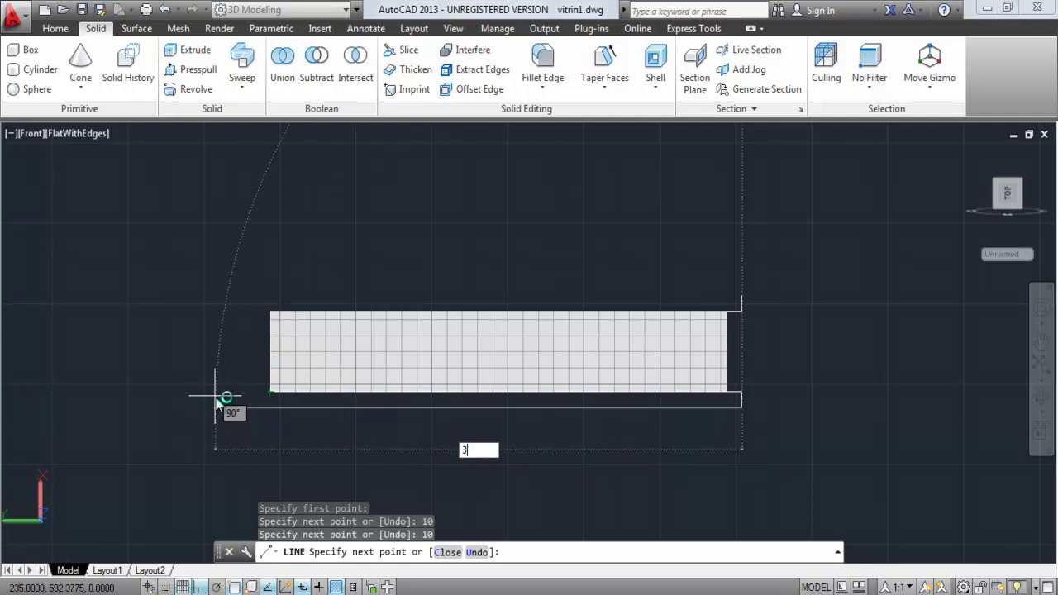
pyautogui.press('Return')
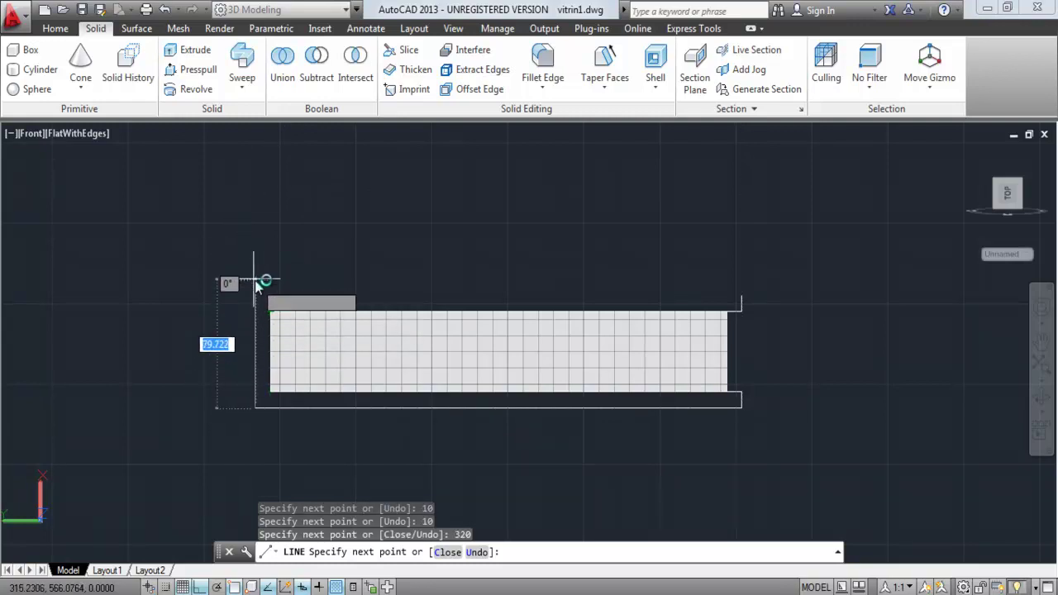
pyautogui.press('Return')
pyautogui.click(744, 294)
pyautogui.press('Return')
# Step: Delete the top-right corner lines and redraw the outline's right side as one line
pyautogui.click(756, 335)
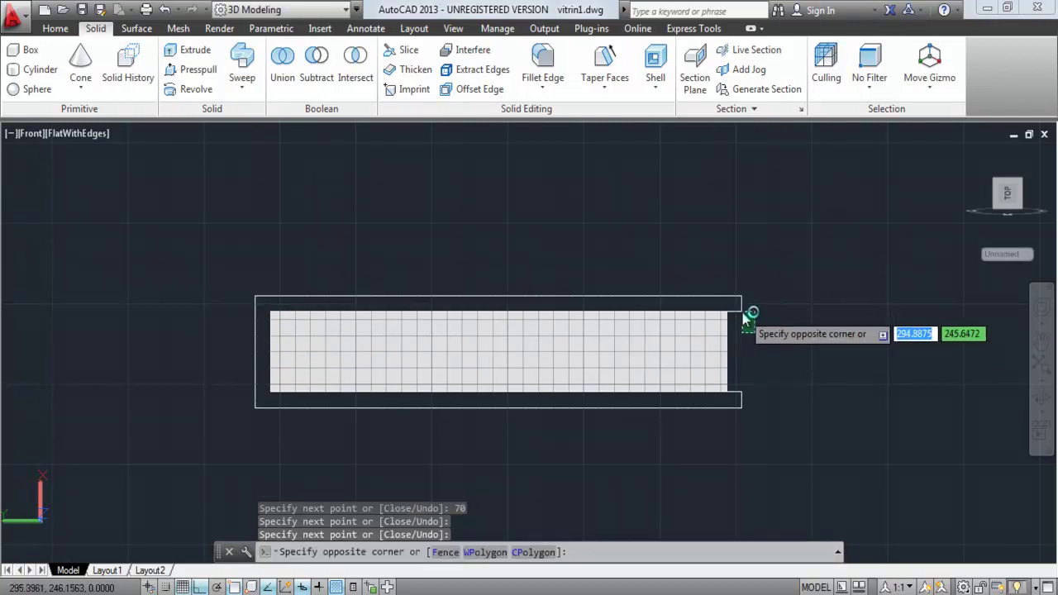
pyautogui.click(741, 310)
pyautogui.press('Delete')
pyautogui.click(740, 396)
pyautogui.click(747, 397)
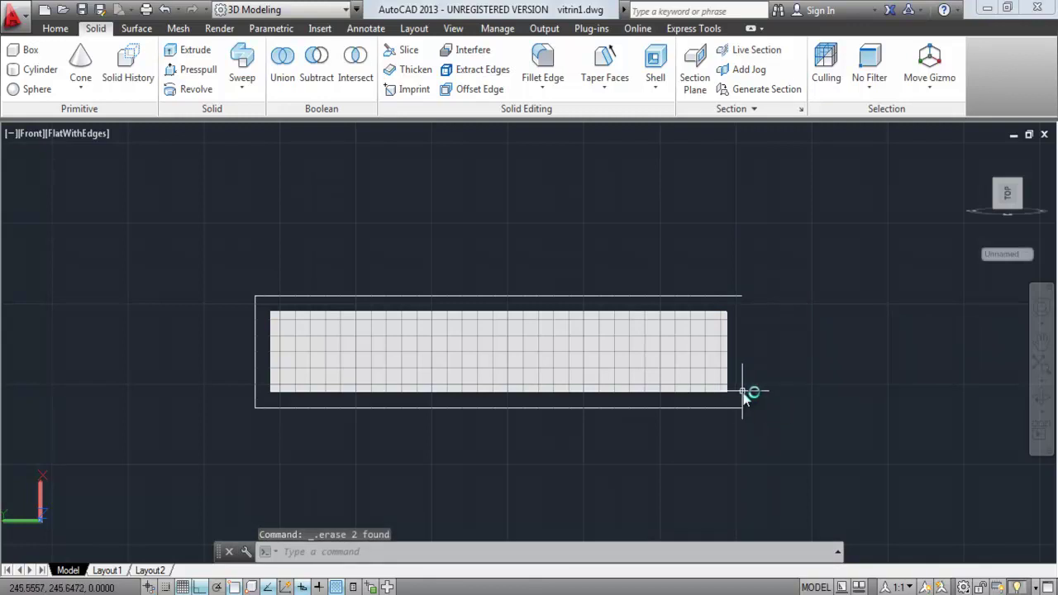
pyautogui.write('l')
pyautogui.press('Return')
pyautogui.click(741, 296)
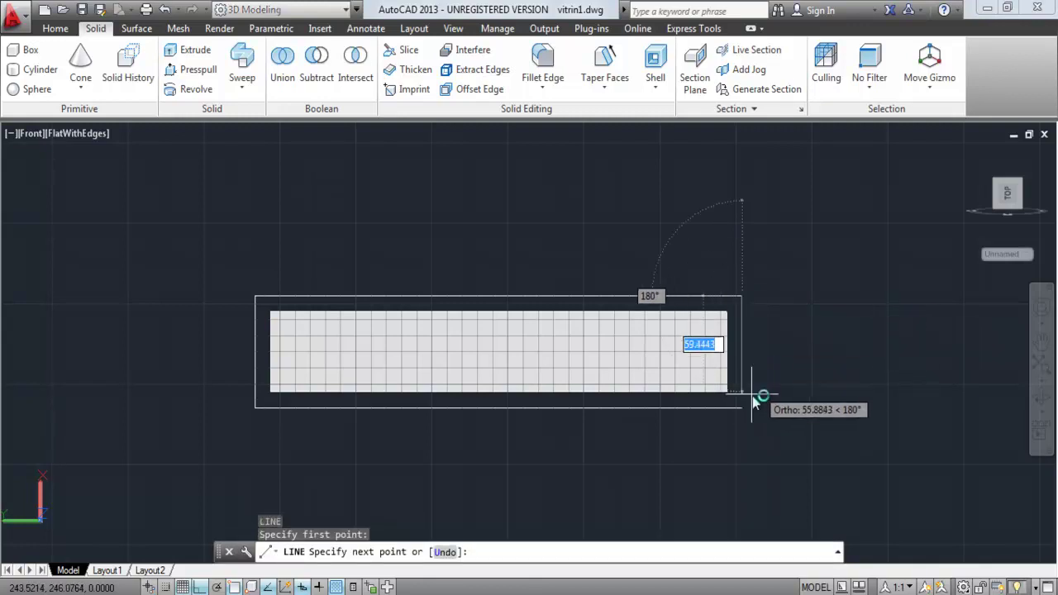
pyautogui.click(754, 404)
pyautogui.press('Return')
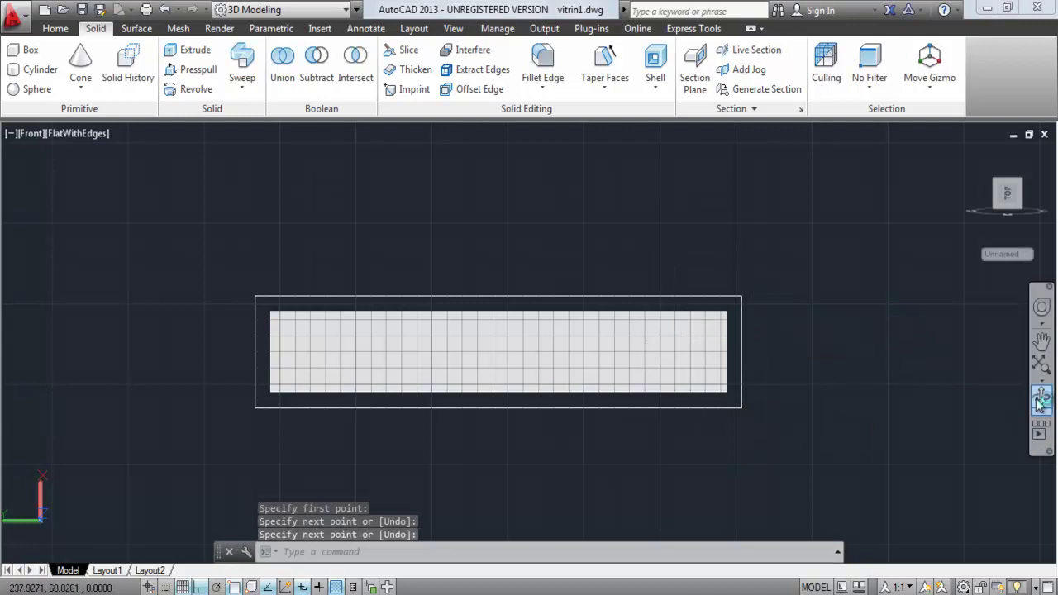
# Step: Orbit into 3D and select all edges of the larger front outline
pyautogui.click(1040, 403)
pyautogui.moveTo(801, 385); pyautogui.dragTo(743, 449)
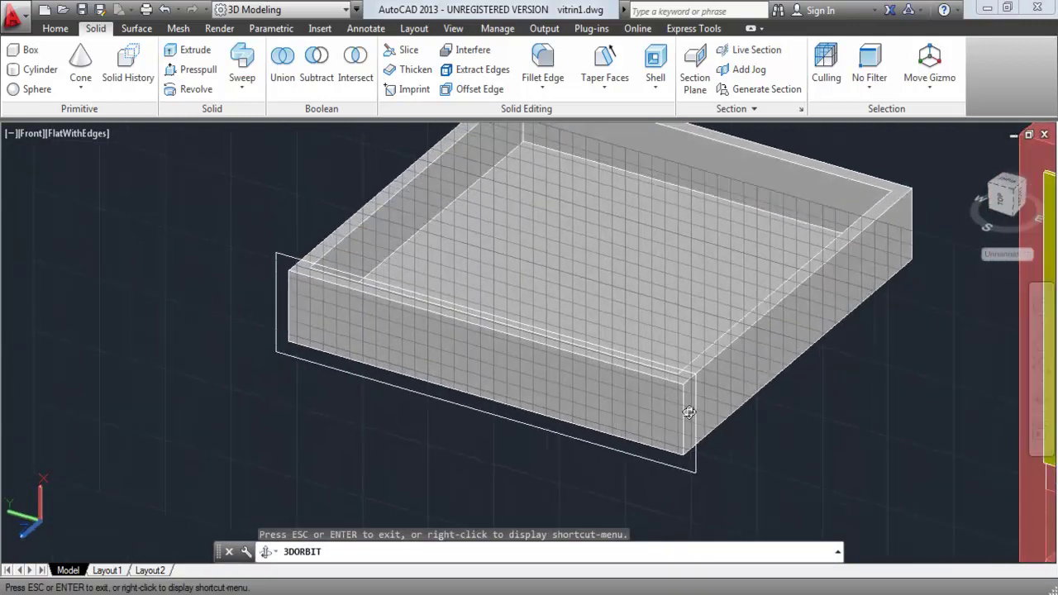
pyautogui.press('Escape')
pyautogui.scroll(2, 323, 275)
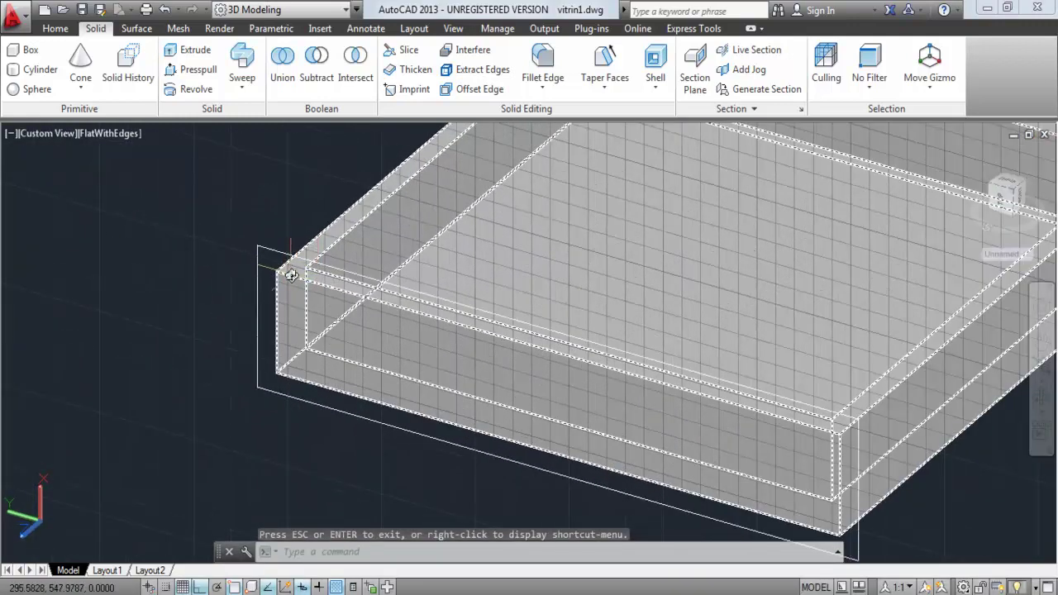
pyautogui.scroll(1, 292, 273)
pyautogui.click(280, 230)
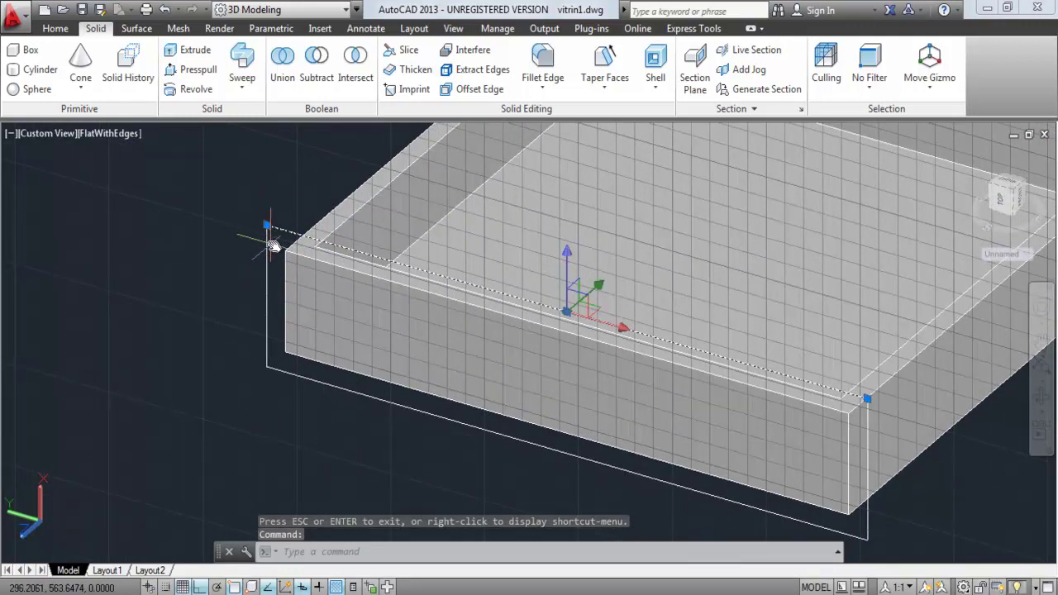
pyautogui.scroll(-1, 273, 246)
pyautogui.scroll(1, 272, 247)
pyautogui.click(264, 289)
pyautogui.click(248, 248)
pyautogui.click(500, 424)
pyautogui.click(488, 430)
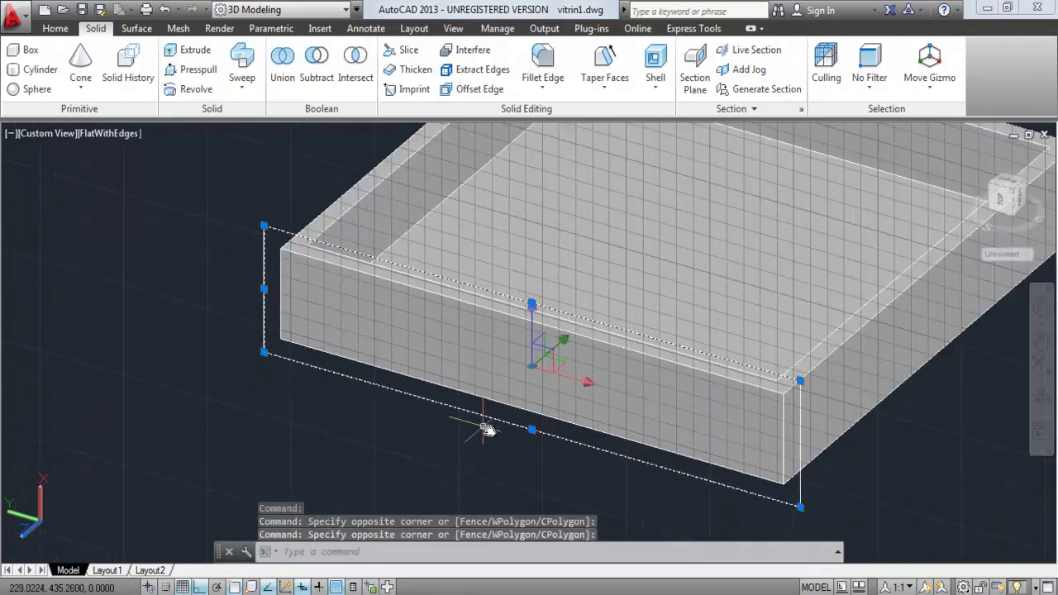
pyautogui.click(796, 440)
# Step: Move the selected outline 3 units forward
pyautogui.write('mo')
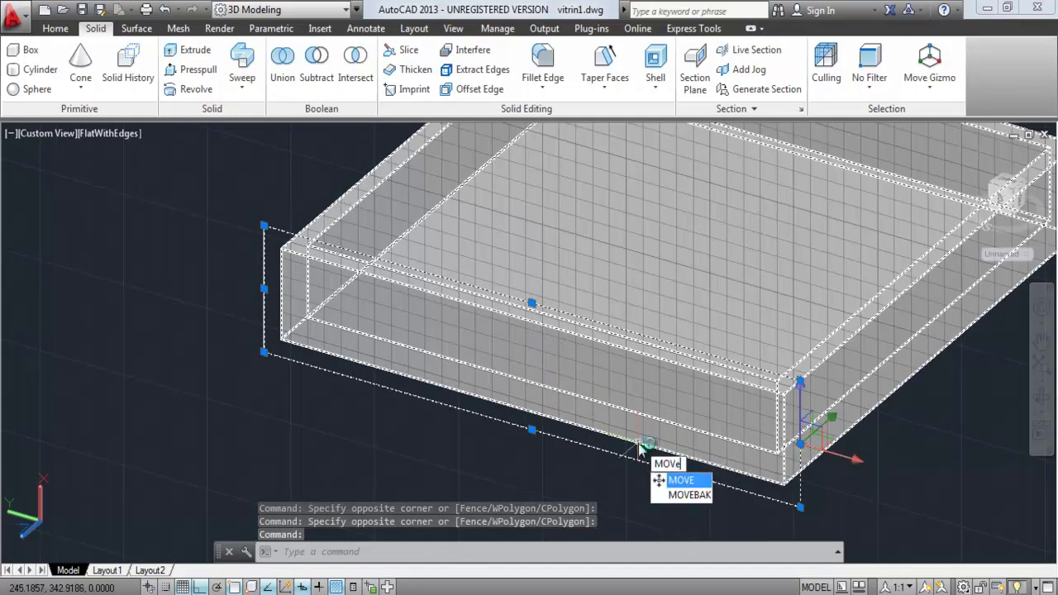
pyautogui.press('Return')
pyautogui.click(388, 327)
pyautogui.write('3')
pyautogui.press('Return')
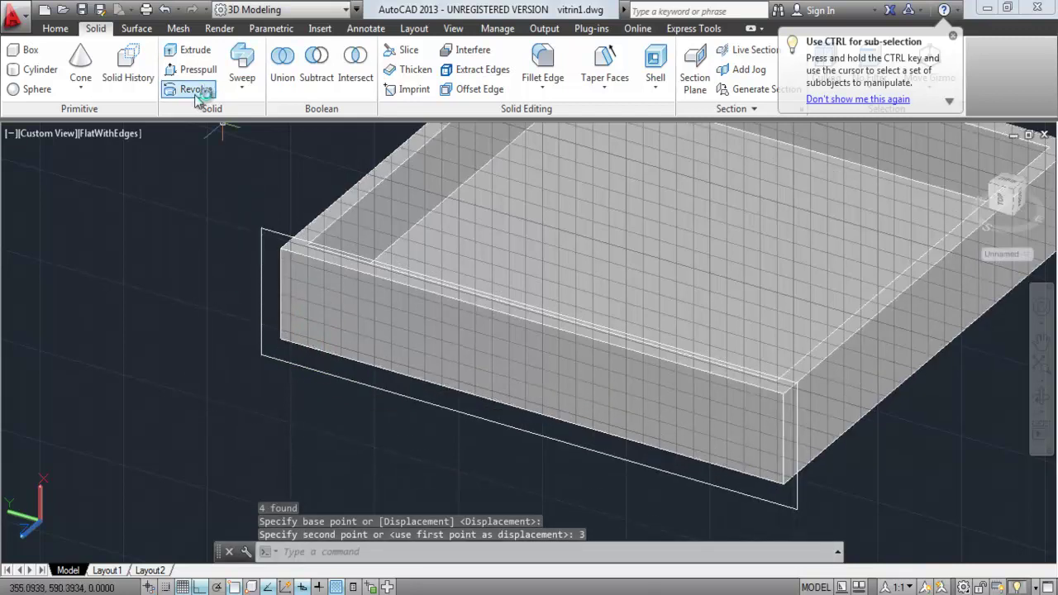
# Step: Press-pull the area inside the outline 3 units into a solid front panel
pyautogui.click(188, 72)
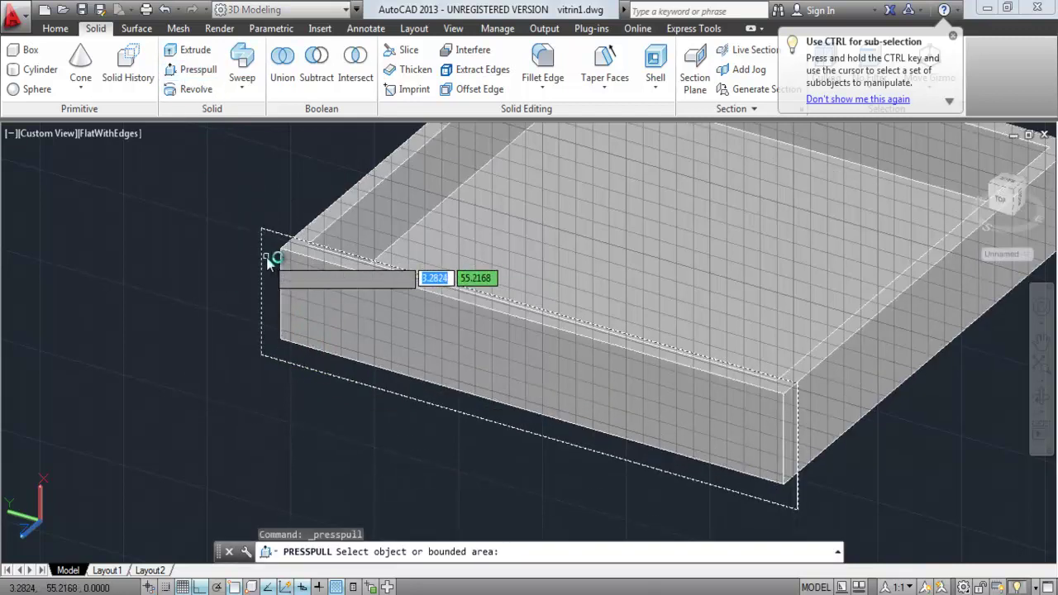
pyautogui.click(276, 260)
pyautogui.write('3')
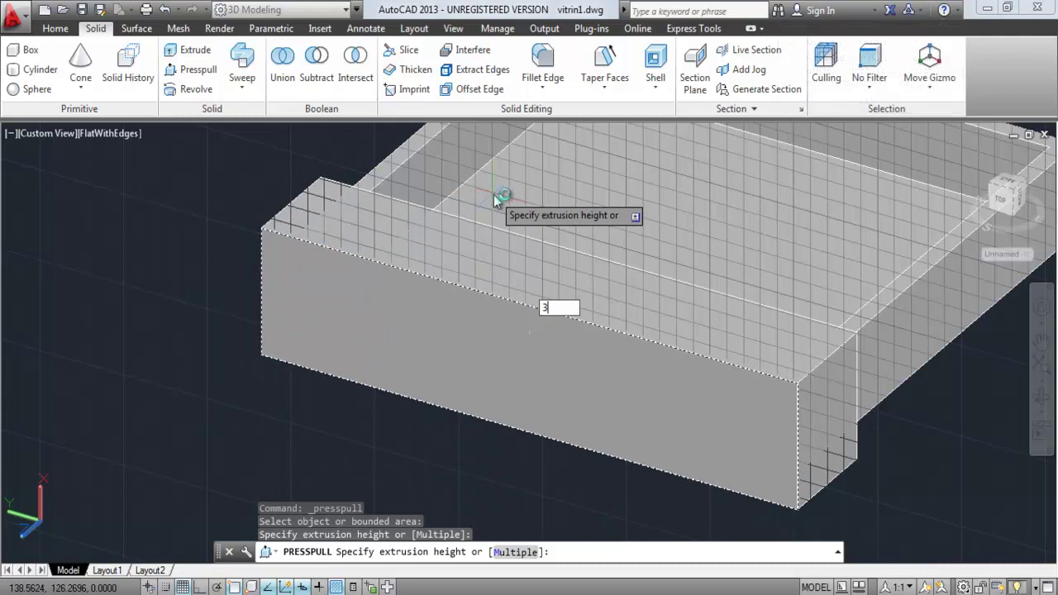
pyautogui.press('Return')
pyautogui.press('Return')
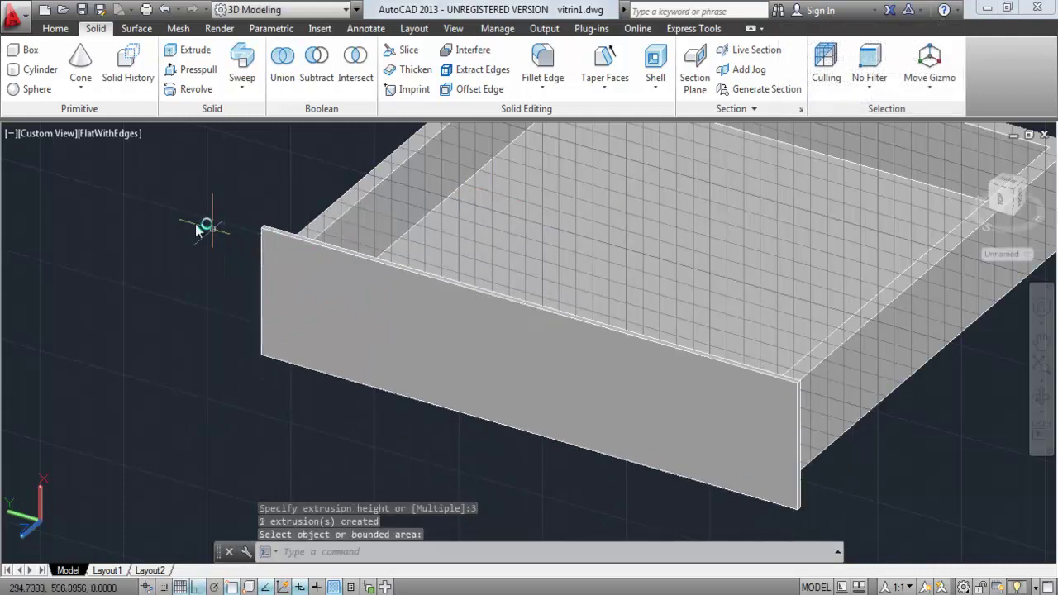
pyautogui.scroll(-5, 289, 276)
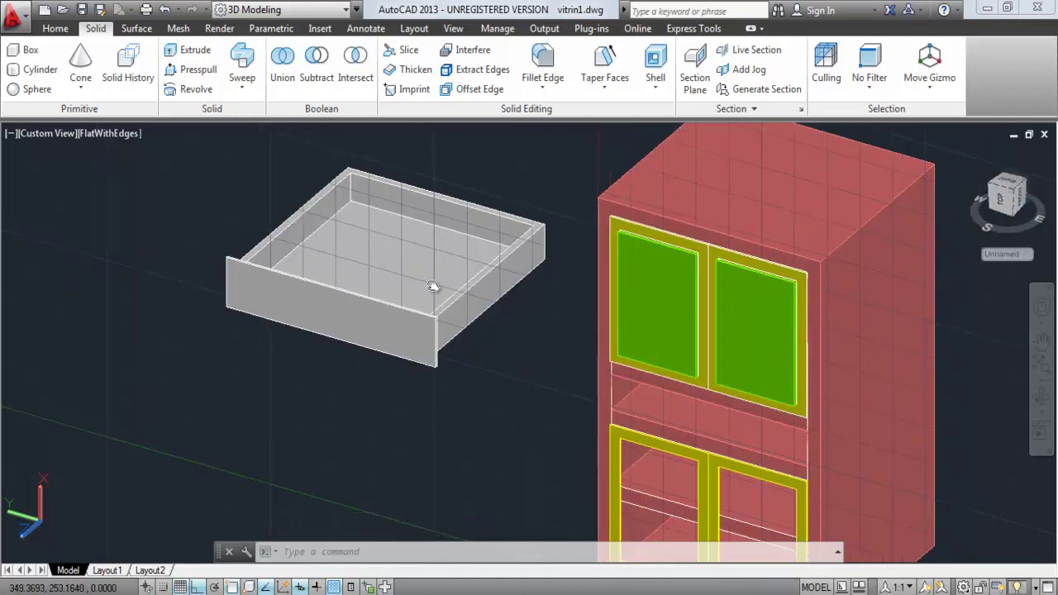
# Step: Switch to a level Front view zoomed on the drawer and cabinet
pyautogui.moveTo(436, 291); pyautogui.dragTo(327, 321, button='middle')
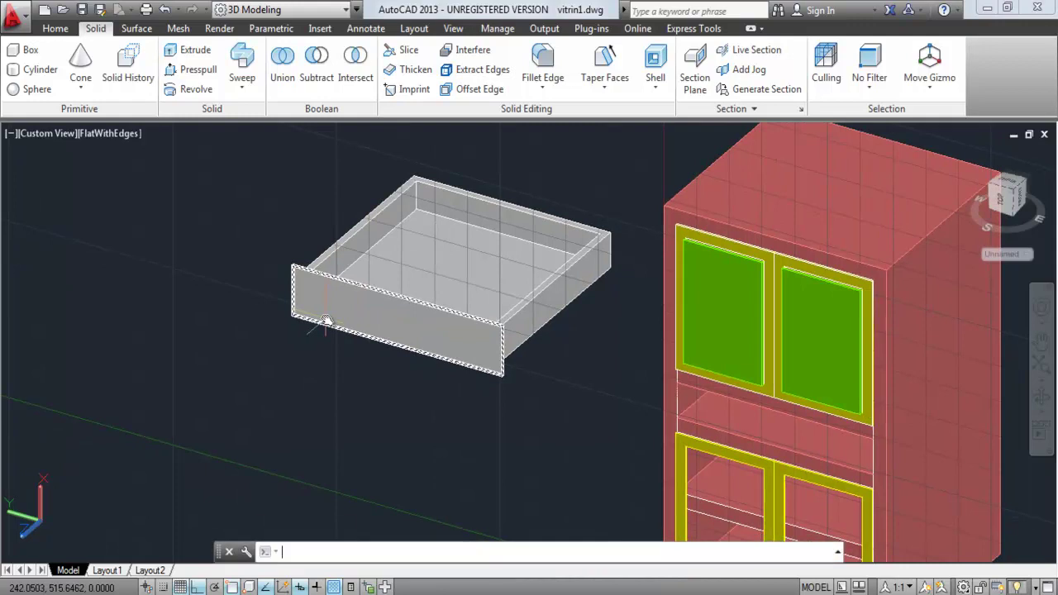
pyautogui.press('Escape')
pyautogui.press('Escape')
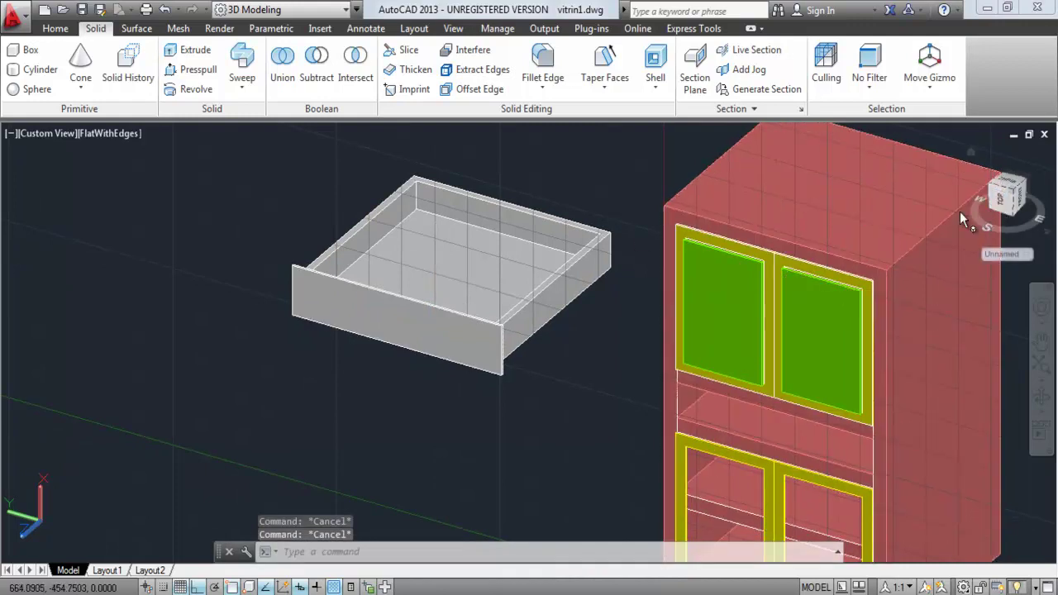
pyautogui.click(998, 205)
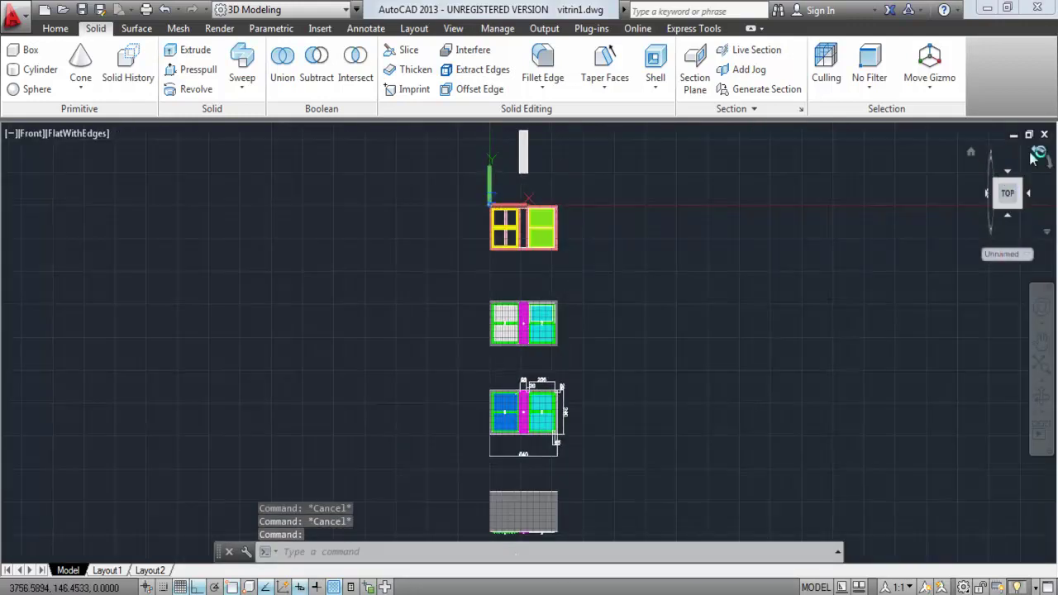
pyautogui.click(1033, 157)
pyautogui.scroll(5, 449, 314)
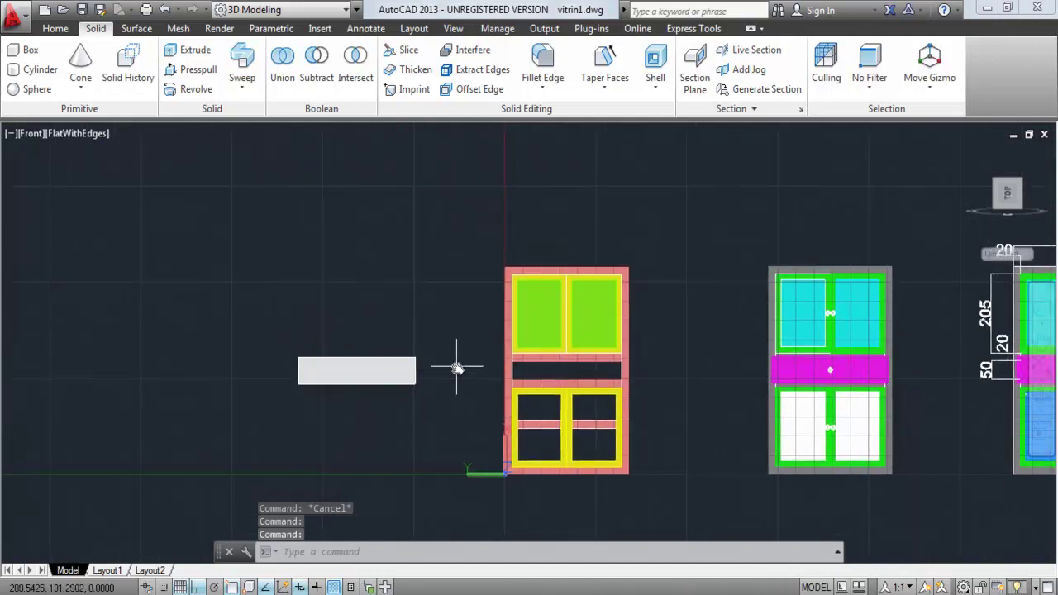
pyautogui.scroll(2, 457, 368)
pyautogui.scroll(2, 484, 374)
pyautogui.write('l')
pyautogui.press('Return')
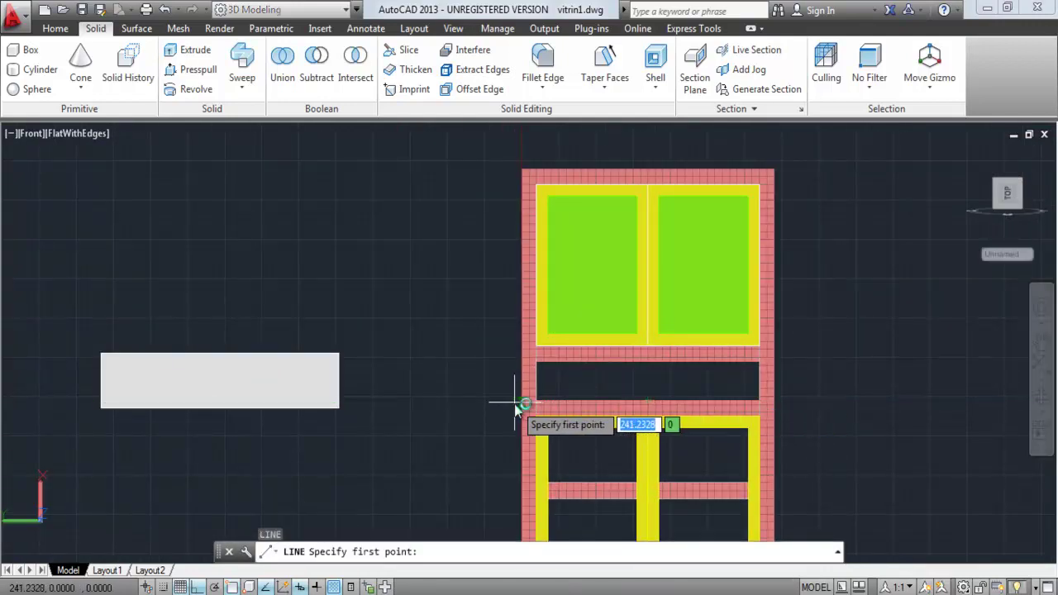
pyautogui.press('Escape')
pyautogui.press('Escape')
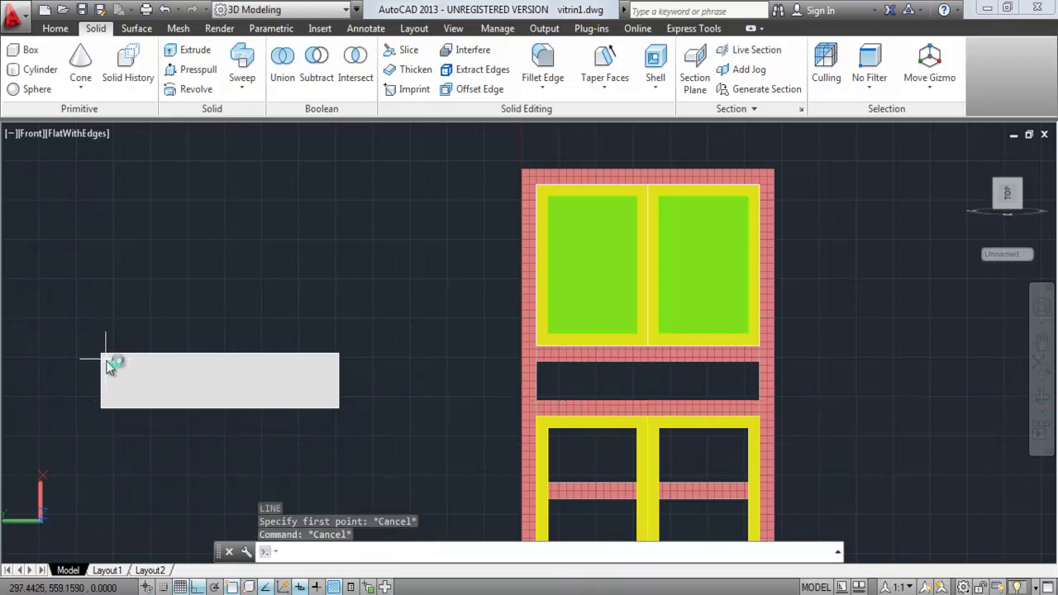
# Step: Move the drawer from its lower-left corner into the cabinet's middle gap
pyautogui.click(351, 428)
pyautogui.click(73, 301)
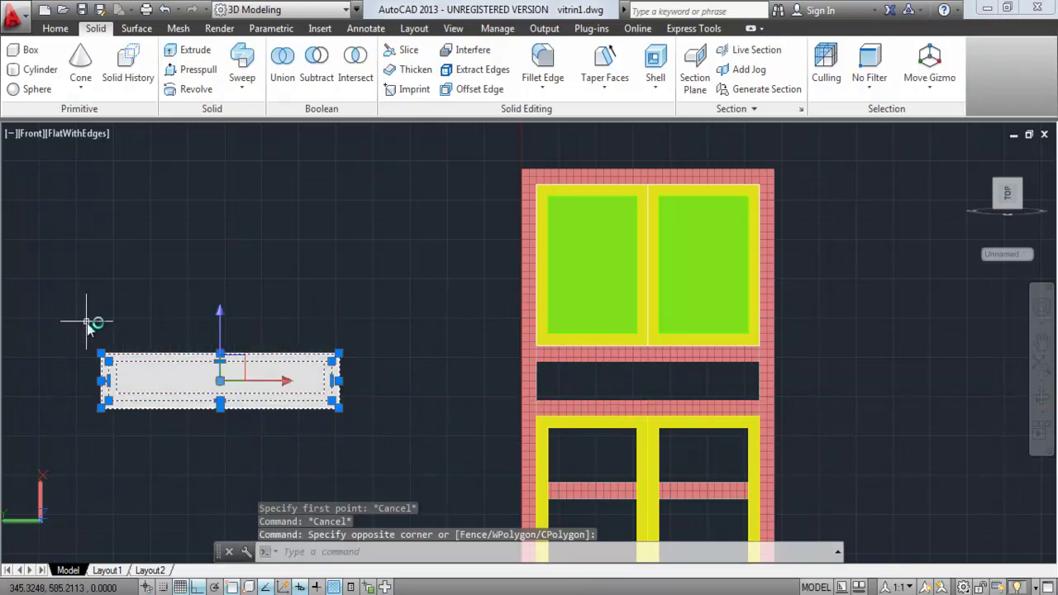
pyautogui.write('move')
pyautogui.press('Return')
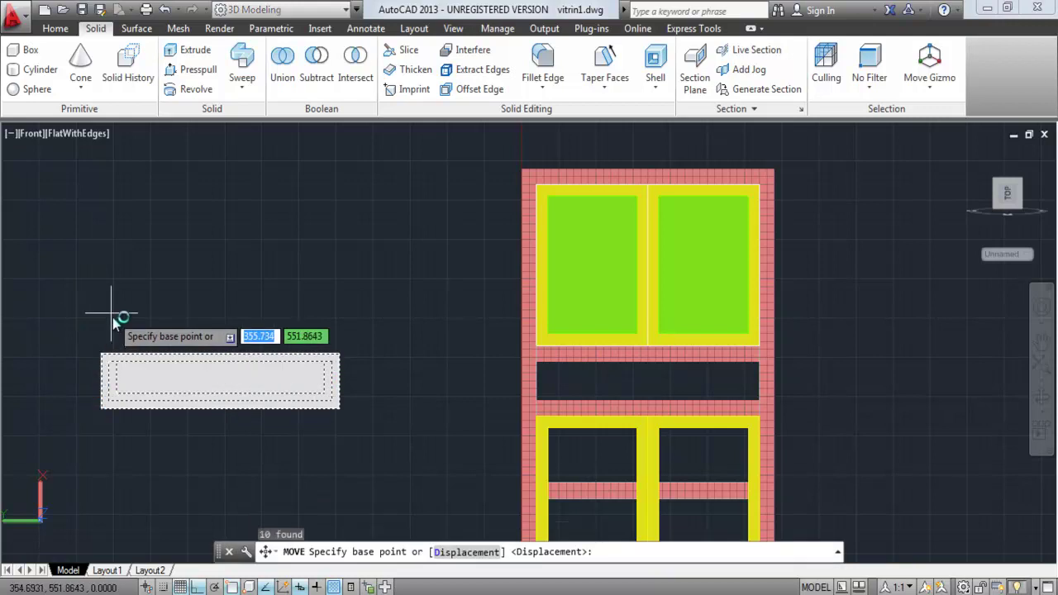
pyautogui.click(107, 402)
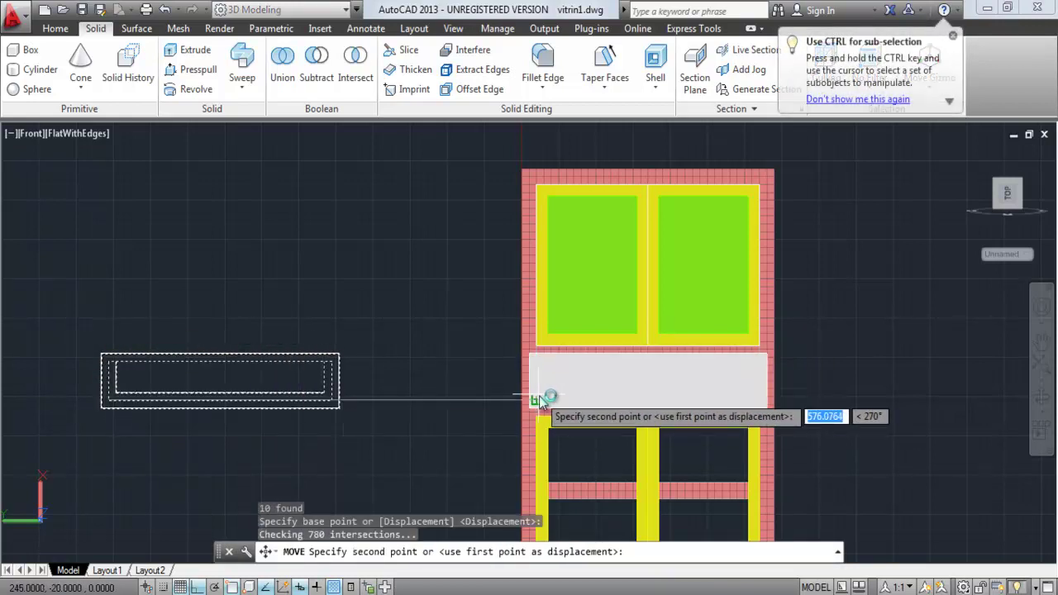
pyautogui.click(530, 408)
pyautogui.press('Return')
pyautogui.scroll(-5, 457, 388)
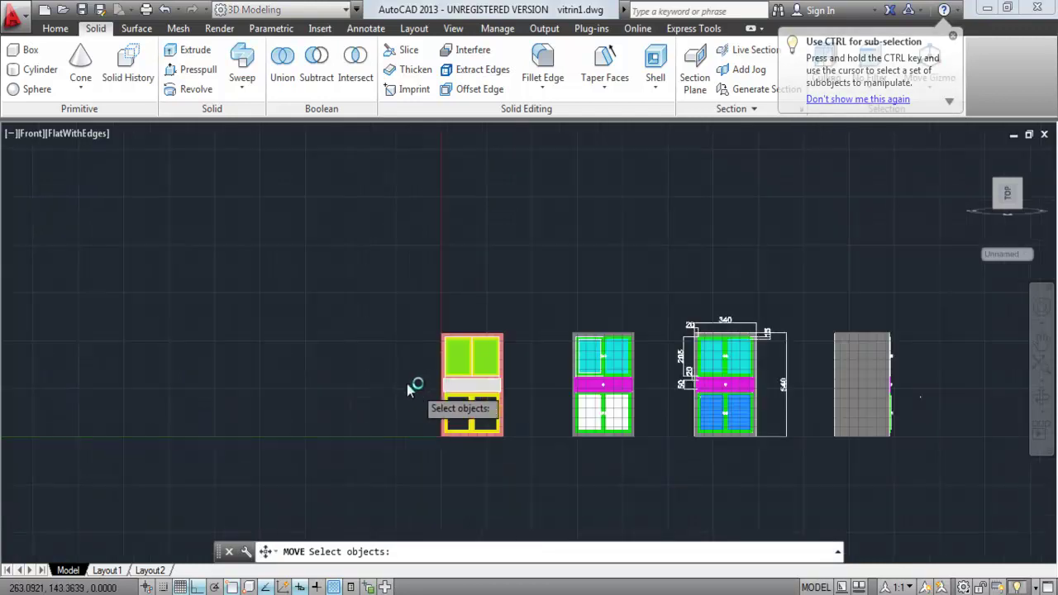
# Step: Change the drawer solid's colour to Magenta in Quick Properties and view the cabinet in 3D
pyautogui.press('Escape')
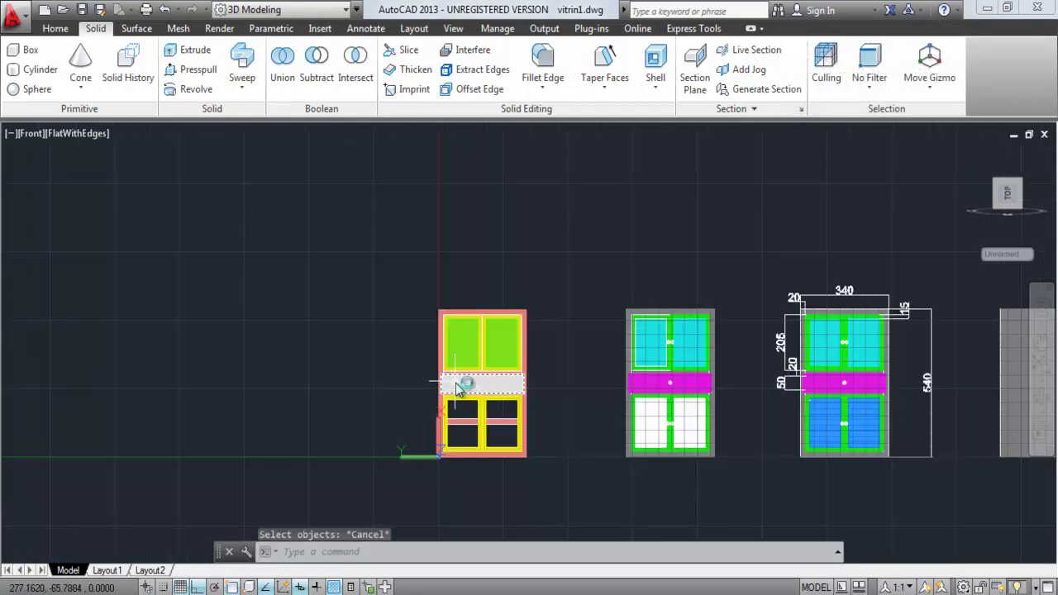
pyautogui.click(474, 390)
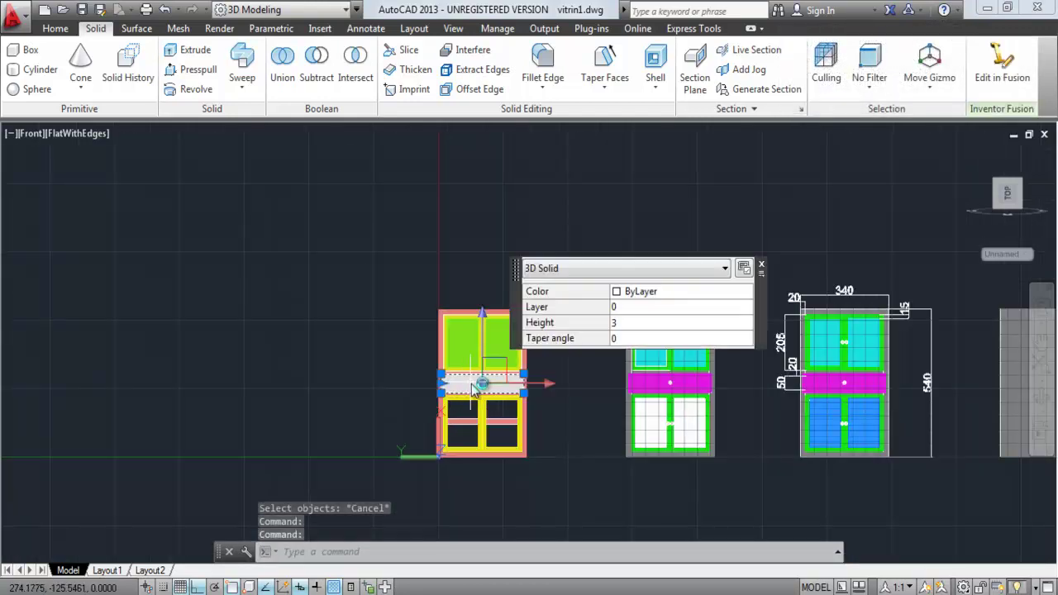
pyautogui.click(636, 298)
pyautogui.click(635, 420)
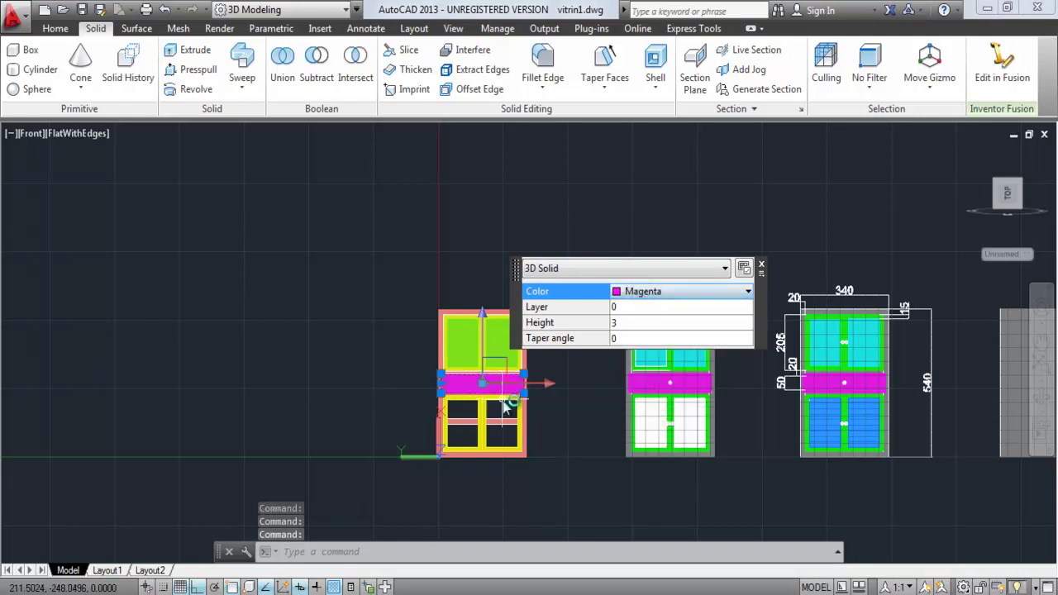
pyautogui.press('Escape')
pyautogui.scroll(3, 655, 396)
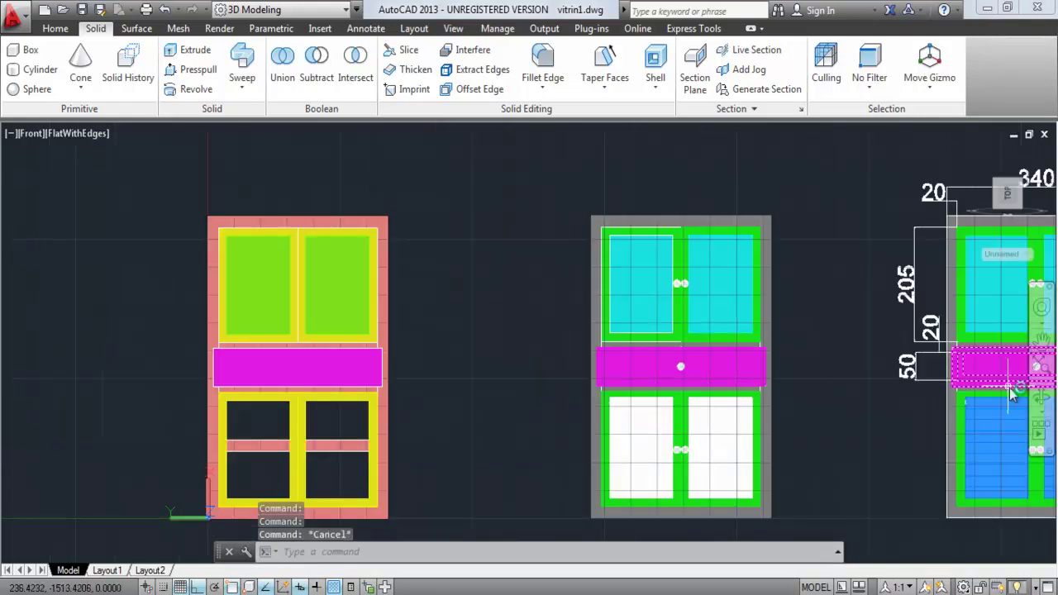
pyautogui.click(1044, 411)
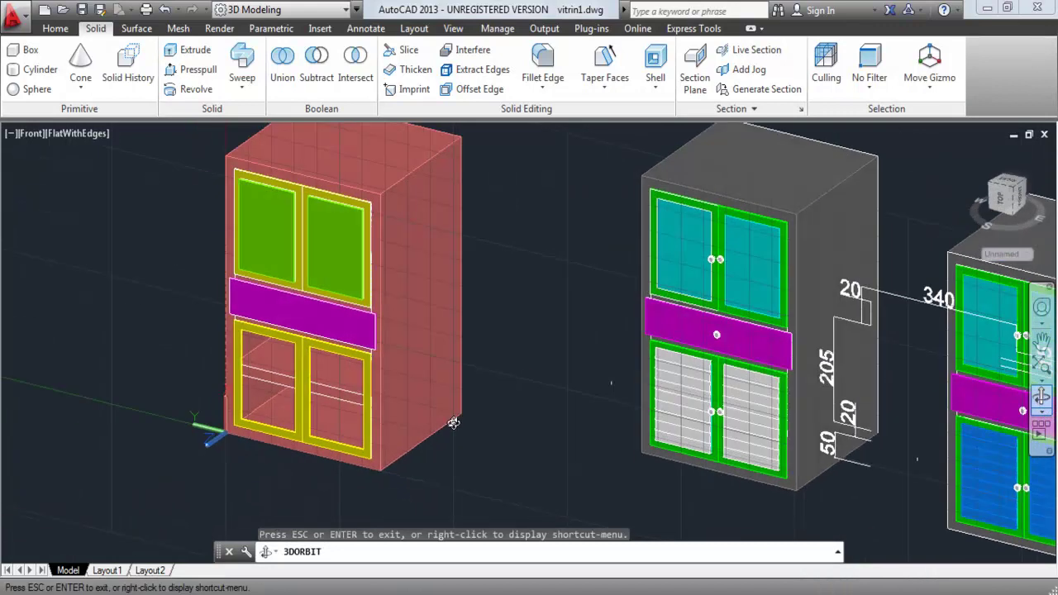